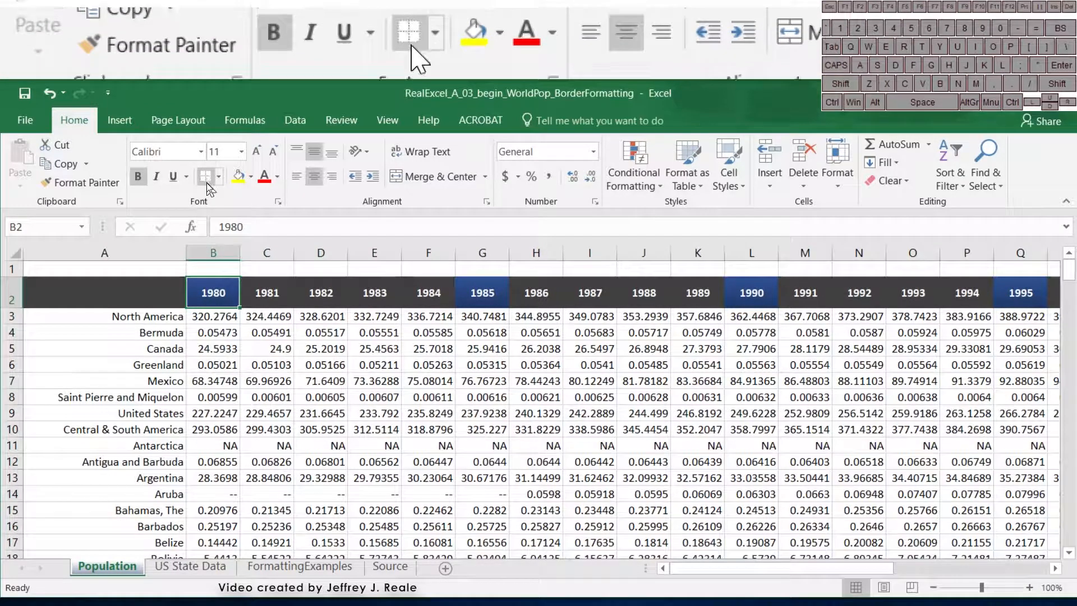
Step: Select header cells B2:H2 and set the border line color to standard red
left_click_drag(216, 293, 553, 284)
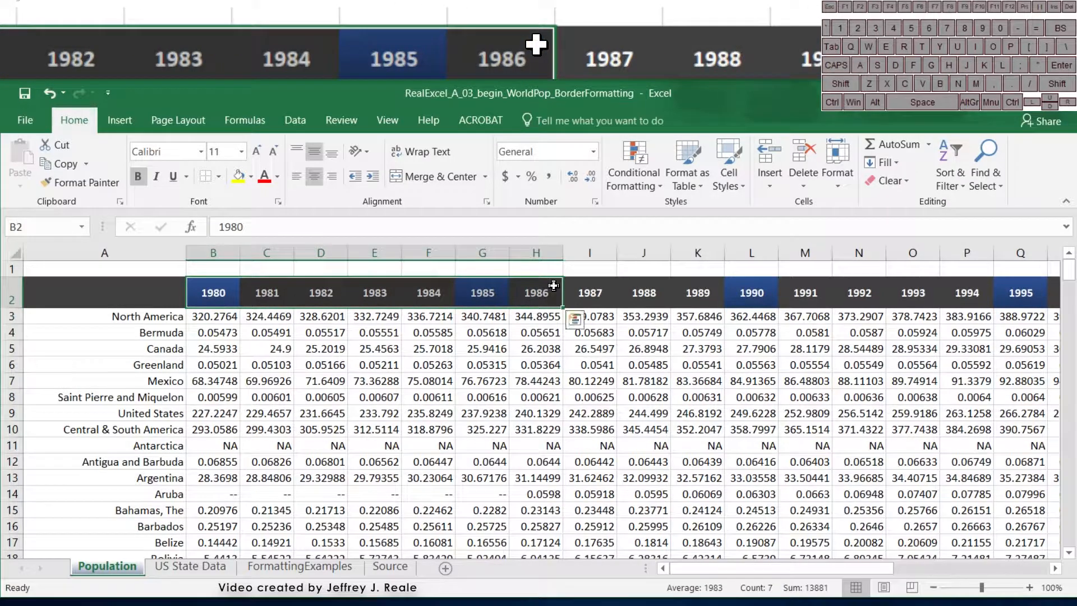
left_click(217, 178)
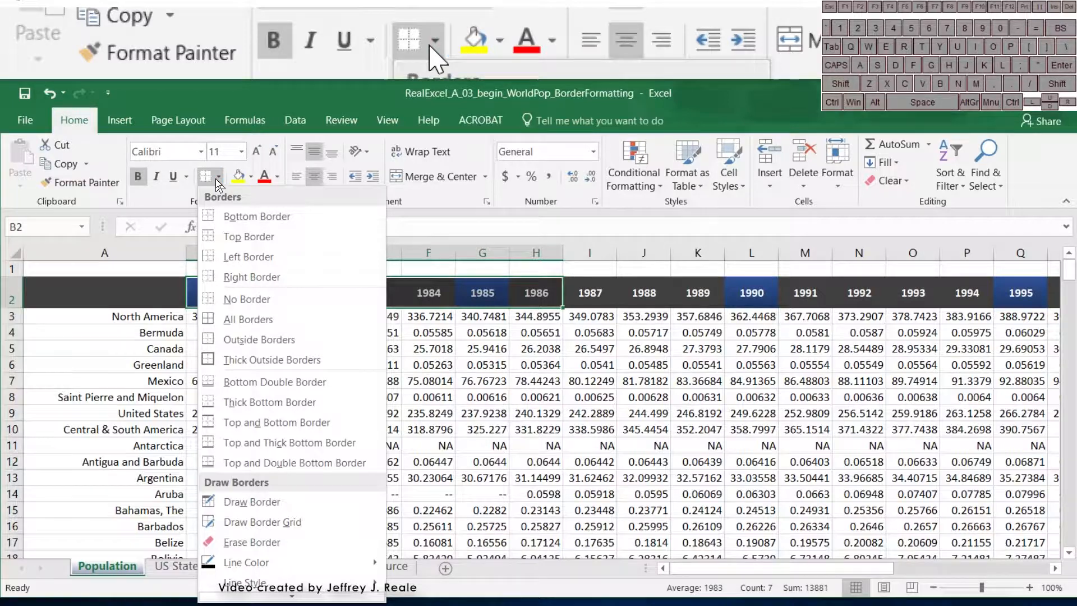
mouse_move(313, 561)
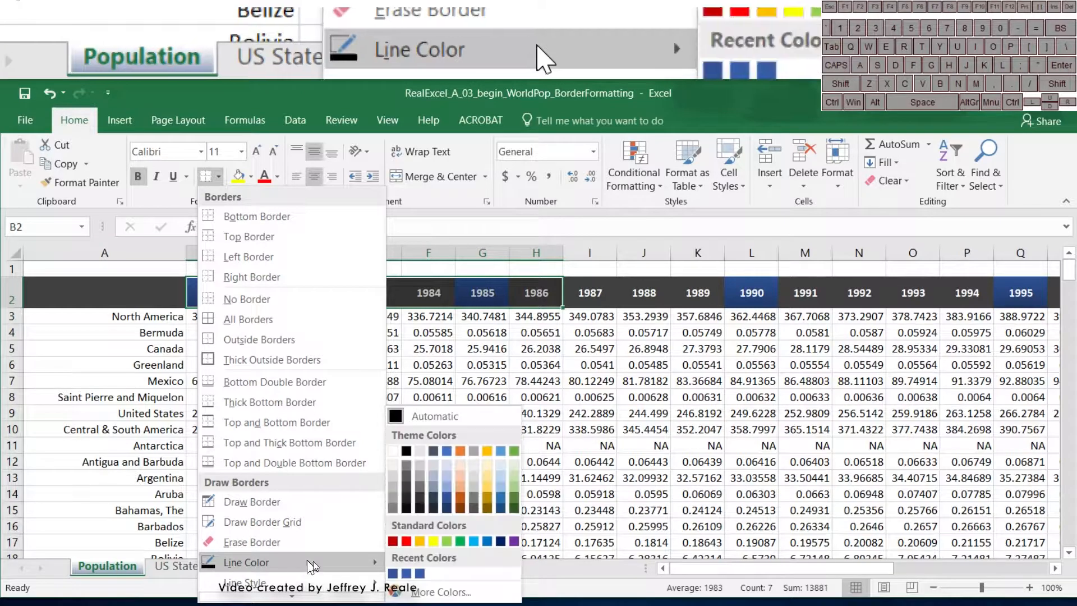
left_click(406, 542)
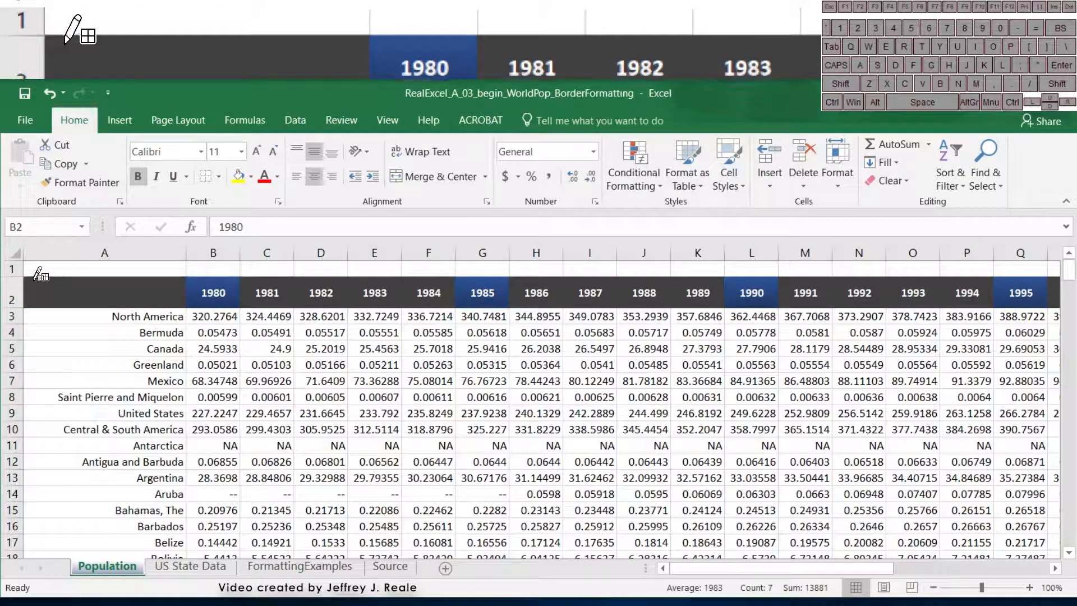
Step: Draw red grid borders by hand over header cells A2:I2 and several overlapping data blocks down to row 13, then stop drawing
mouse_move(35, 281)
left_mouse_down()
mouse_move(532, 280)
mouse_move(569, 296)
left_mouse_up()
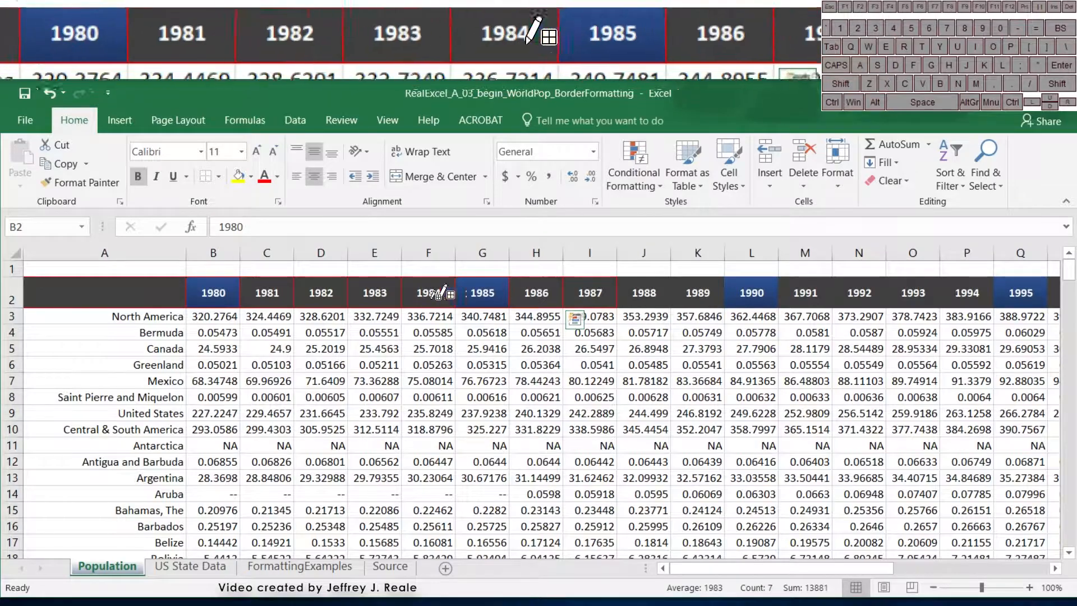
mouse_move(242, 309)
left_mouse_down()
mouse_move(343, 361)
mouse_move(614, 467)
left_mouse_up()
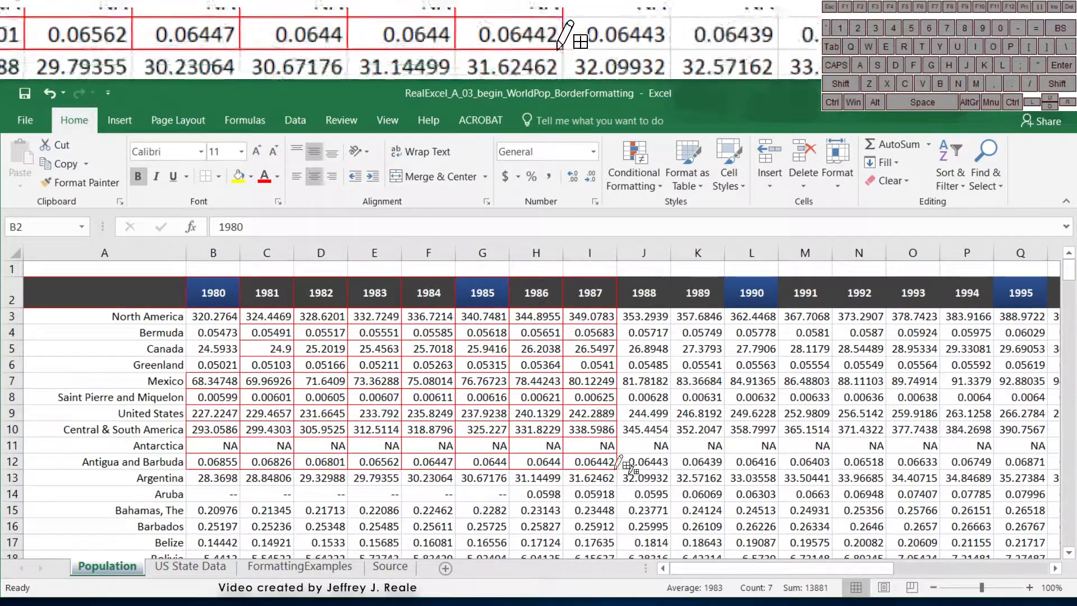
left_click_drag(778, 476, 780, 477)
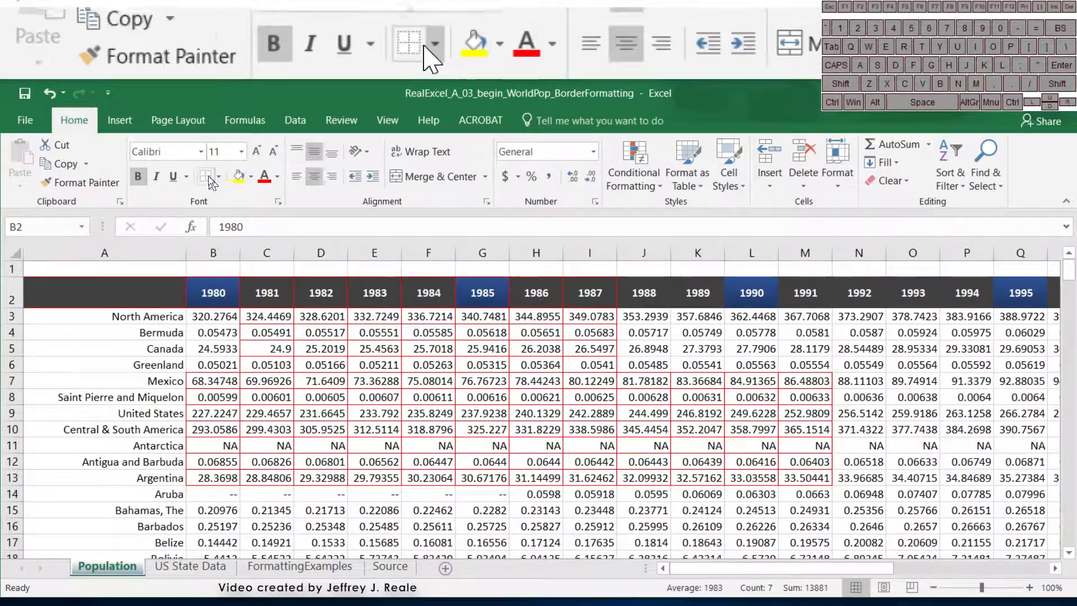
left_click(208, 176)
left_click(216, 176)
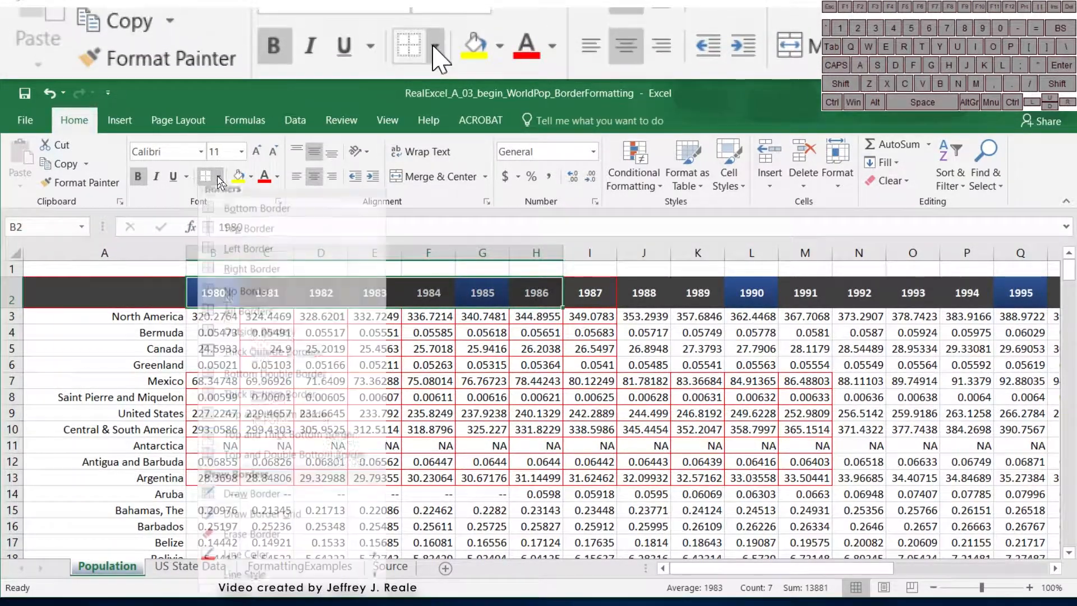
left_click(236, 234)
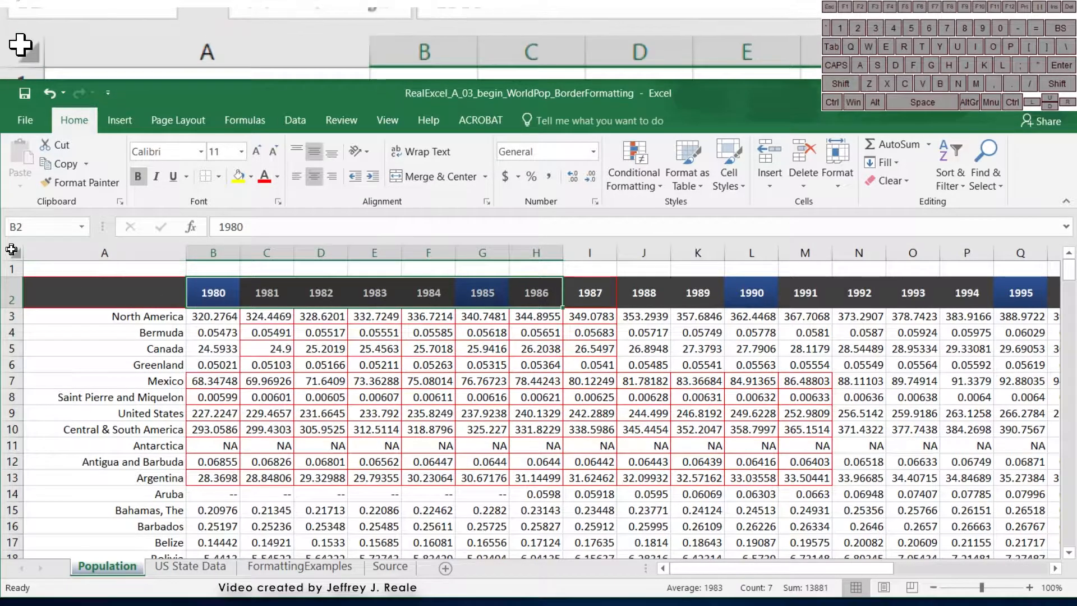
Step: Remove all borders from the entire Population sheet
left_click(15, 252)
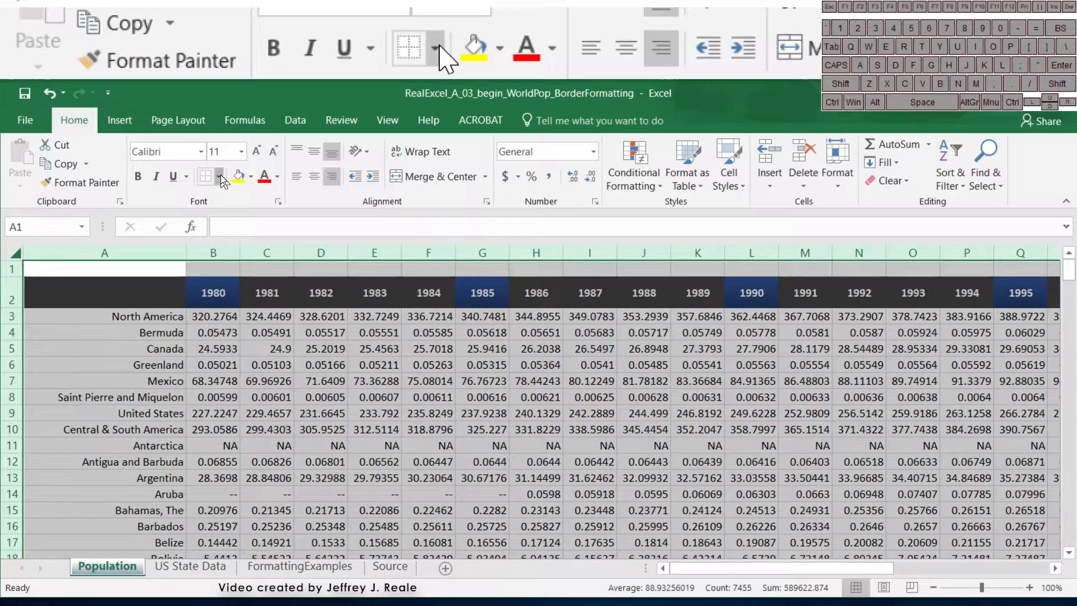
left_click(220, 174)
left_click(220, 297)
left_click(374, 365)
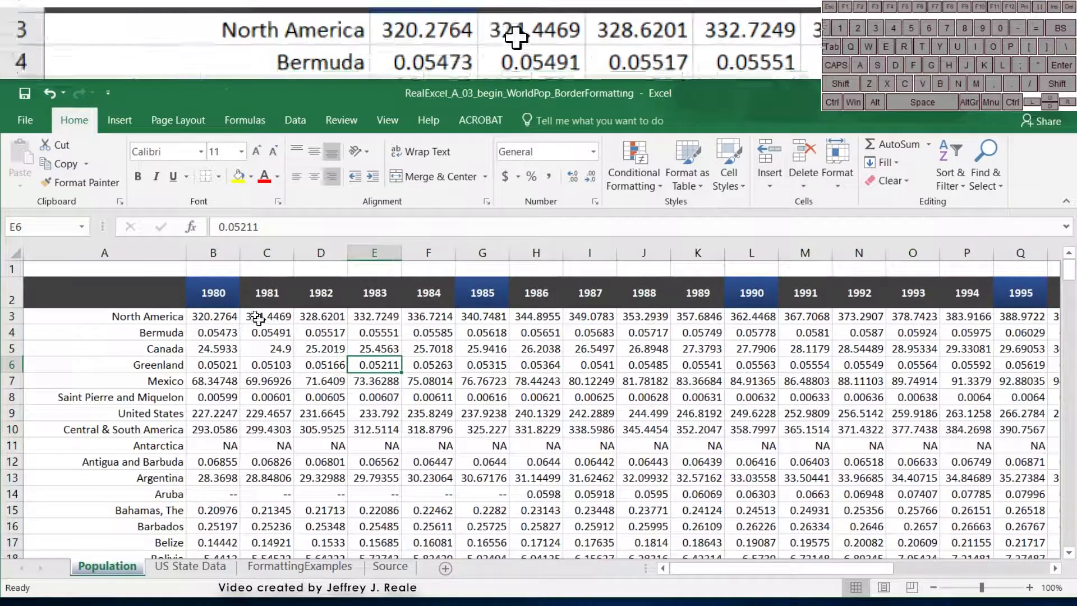
Step: Apply Outside Borders around header cells B2:I2, years 1980 to 1987
left_click(219, 177)
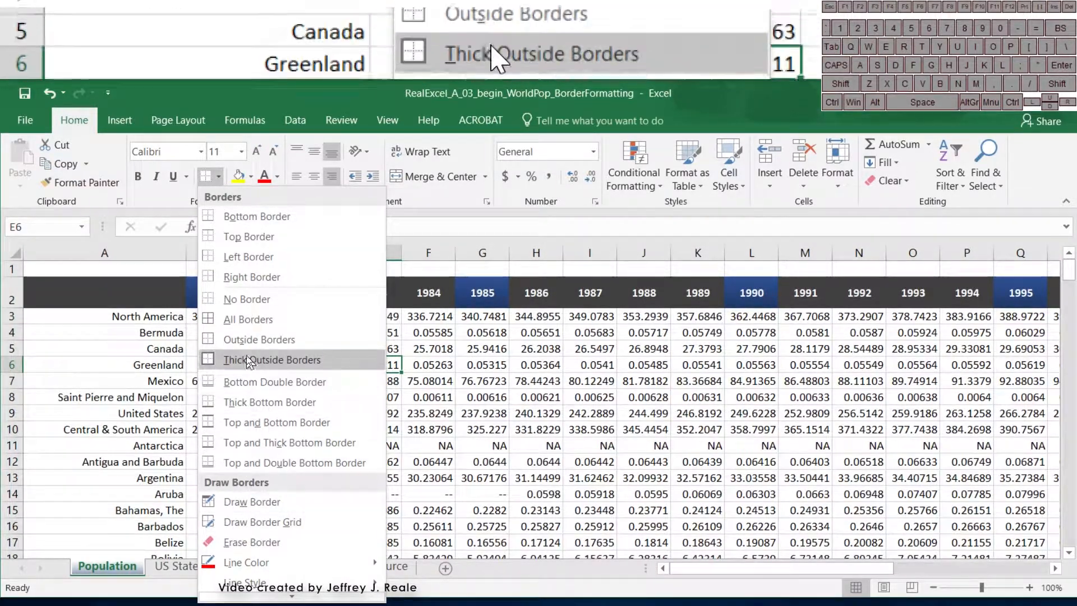
left_click(109, 285)
left_click_drag(199, 291, 589, 292)
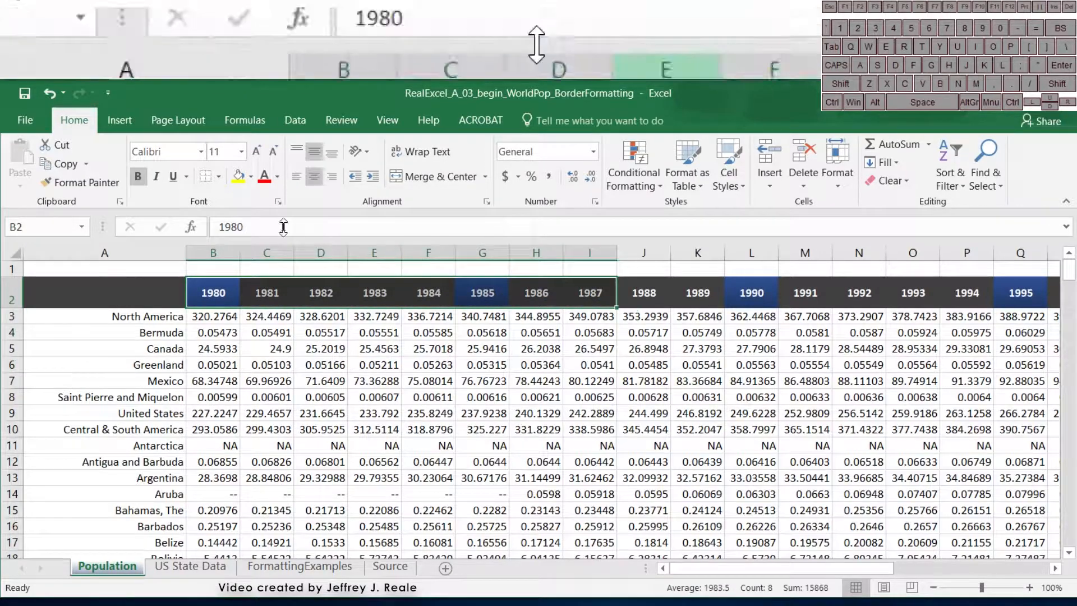
left_click(220, 176)
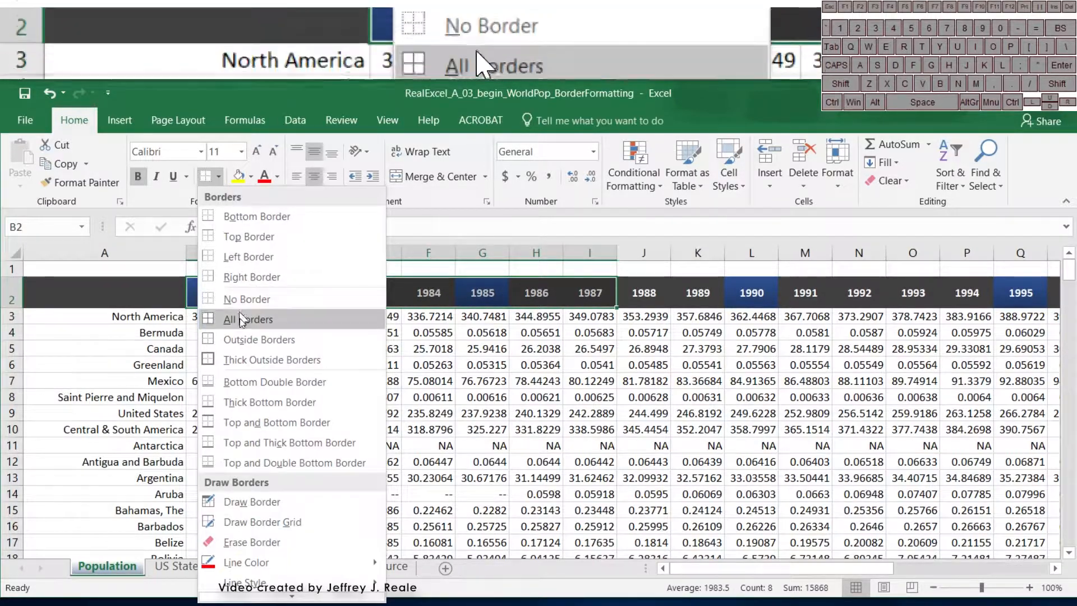
left_click(243, 338)
left_click(375, 381)
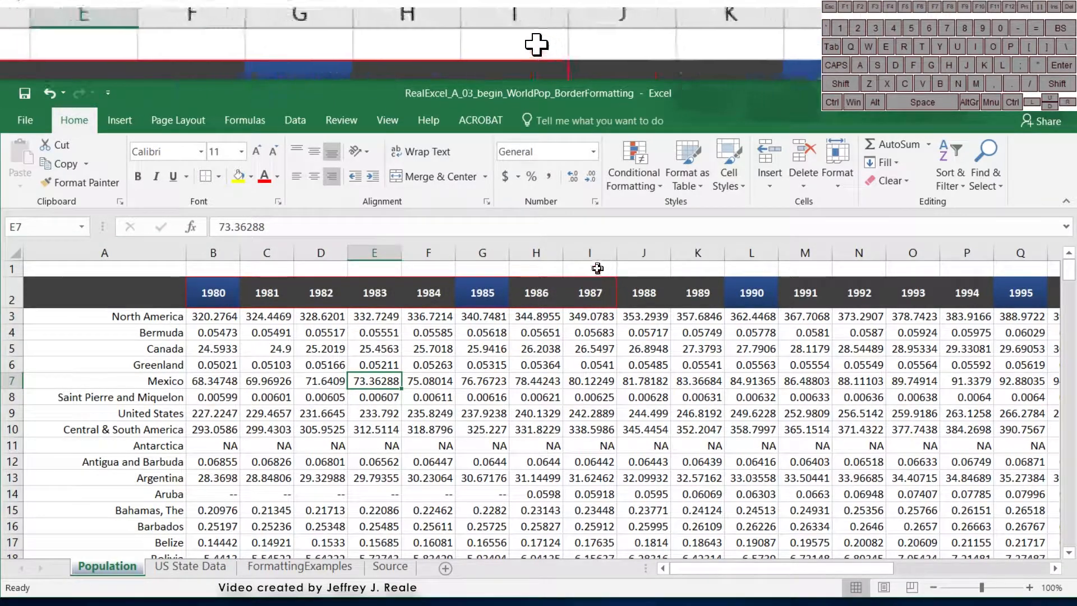
Step: Apply Thick Outside Borders around header cells B2:I2
left_click_drag(221, 293, 588, 292)
left_click(218, 177)
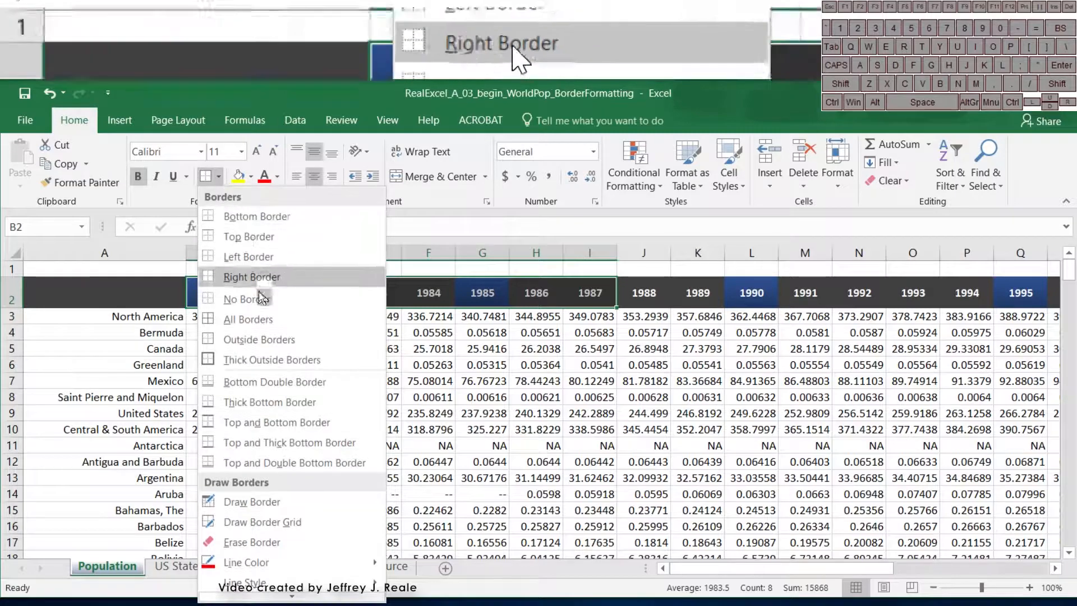
left_click(264, 359)
Step: Apply All Borders to header cells B2:F2, years 1980 to 1984
left_click_drag(213, 293, 428, 293)
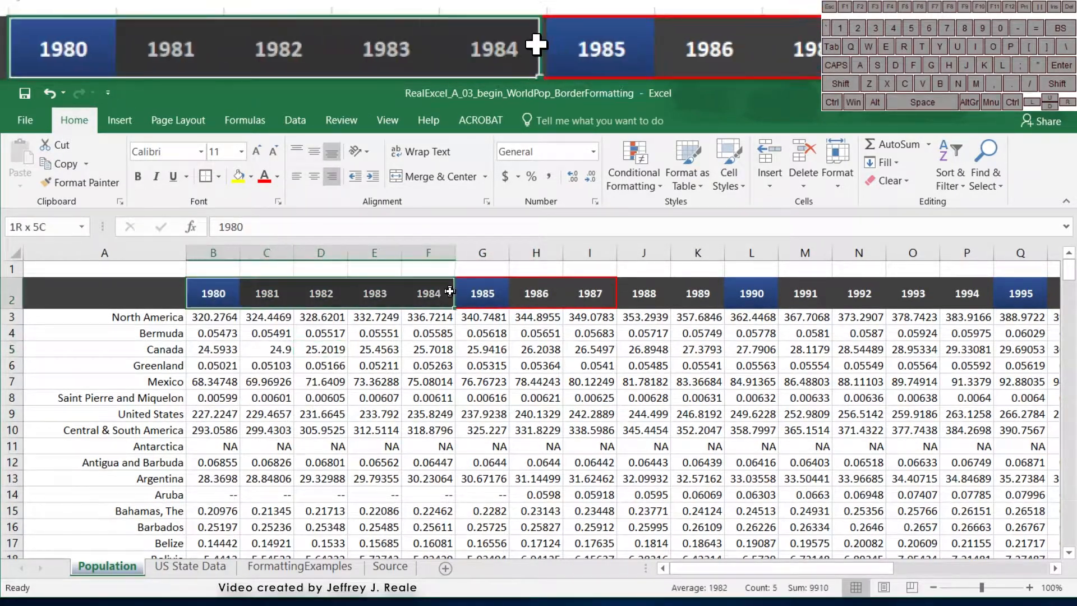
left_click(220, 176)
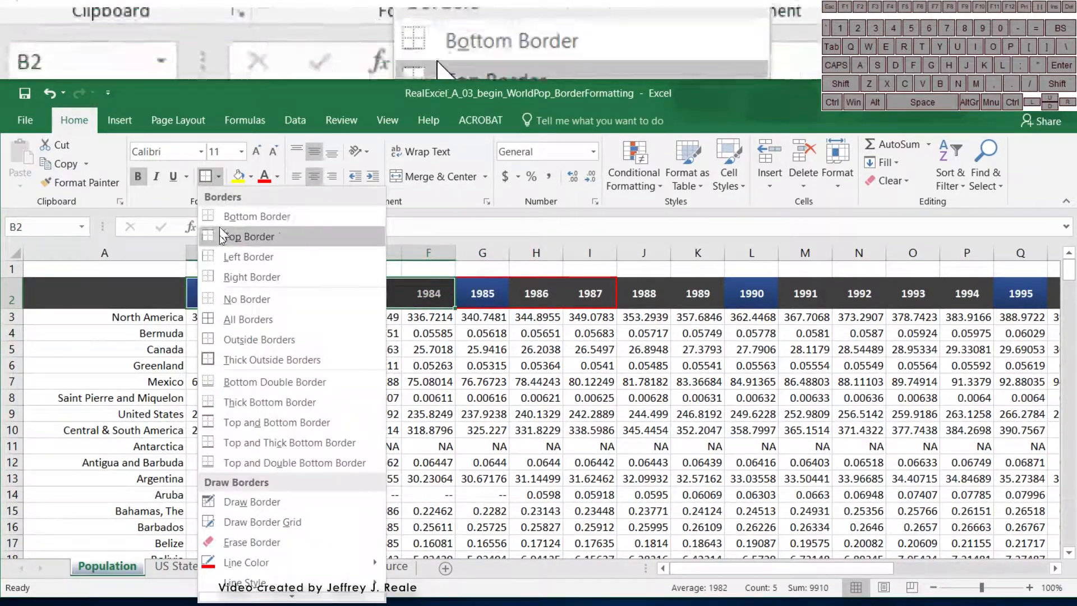
left_click(263, 327)
left_click(429, 365)
Step: Apply All Borders to the data block D6:I13
left_click_drag(314, 365, 594, 478)
left_click(218, 176)
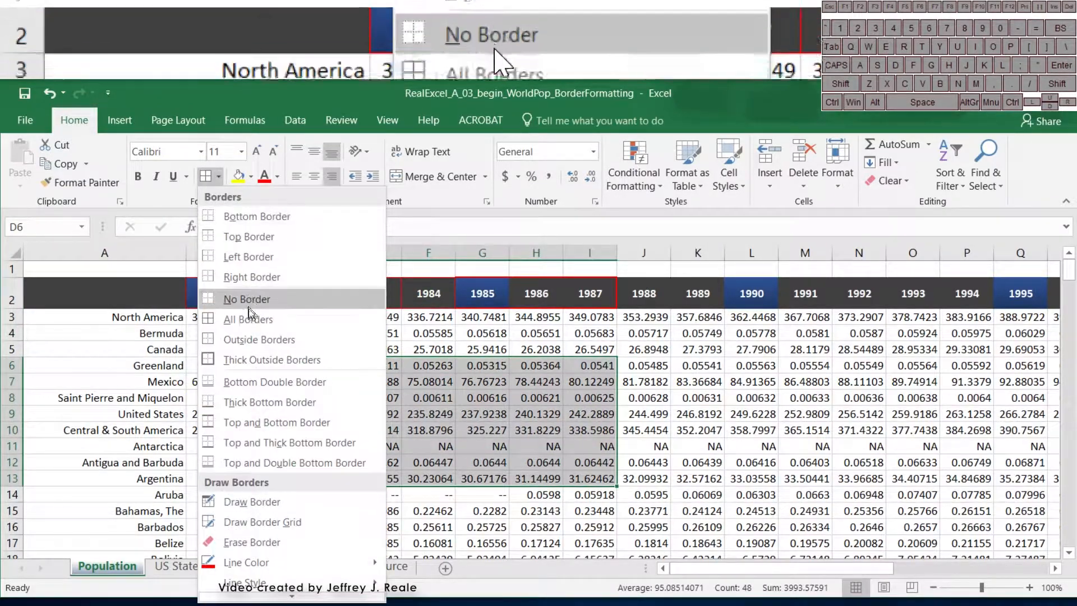
left_click(247, 319)
left_click(429, 413)
left_click(644, 478)
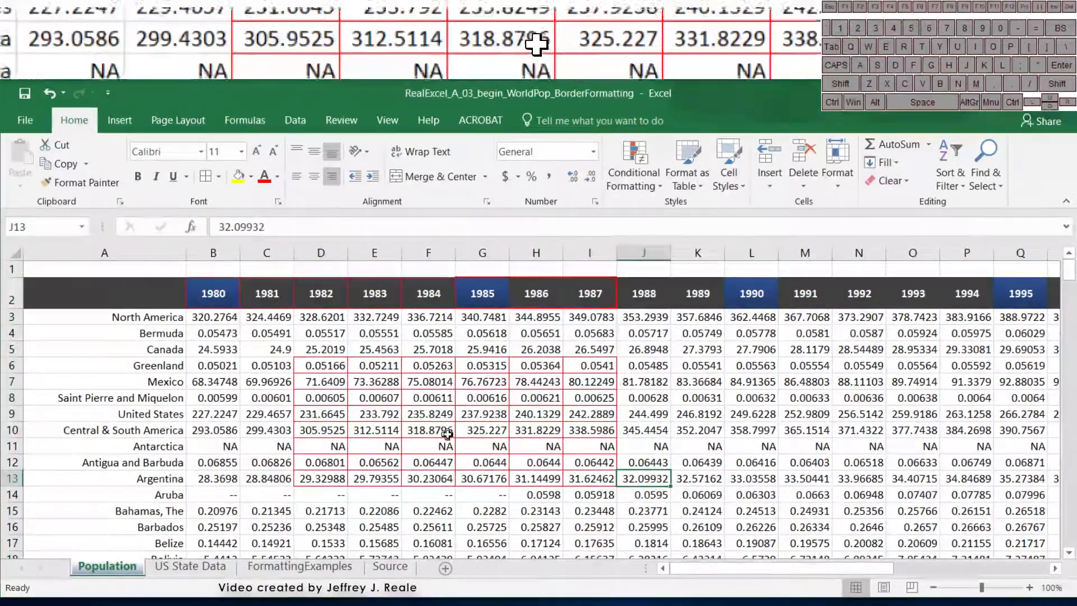
Step: Select the entire sheet and apply All Borders to every cell
left_click(265, 430)
left_click(162, 323)
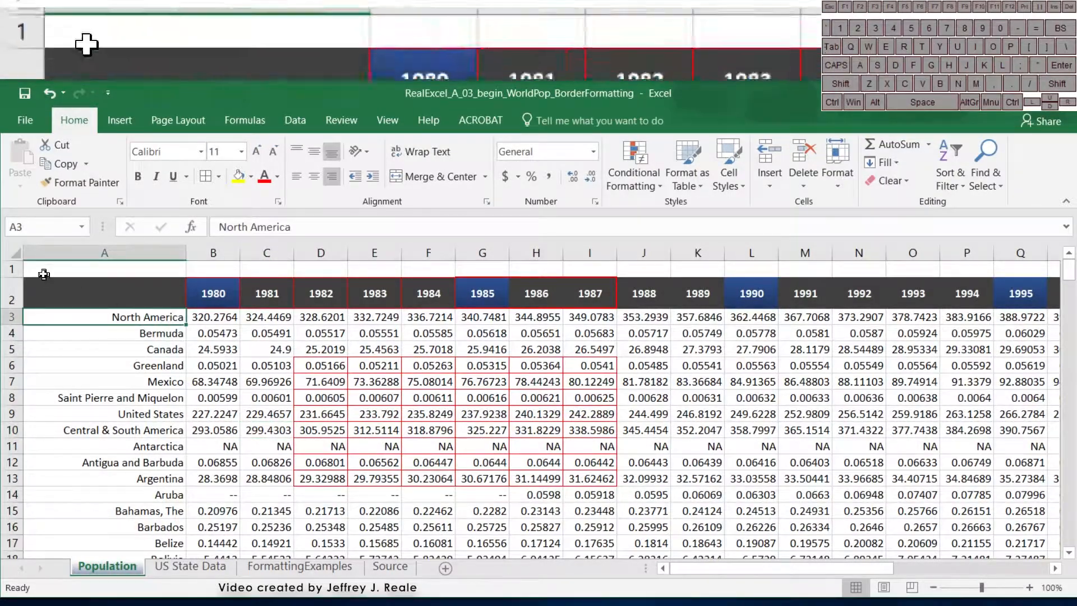
left_click(15, 253)
left_click(215, 169)
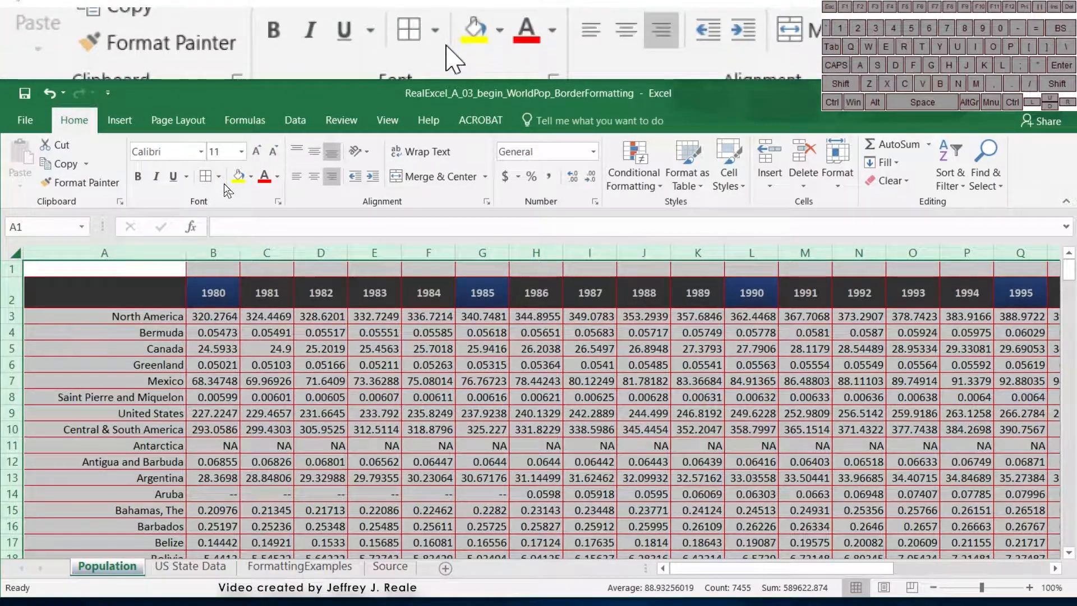
Step: Clear the red borders from every cell of the sheet with No Border
left_click(218, 176)
left_click(246, 262)
left_click(267, 365)
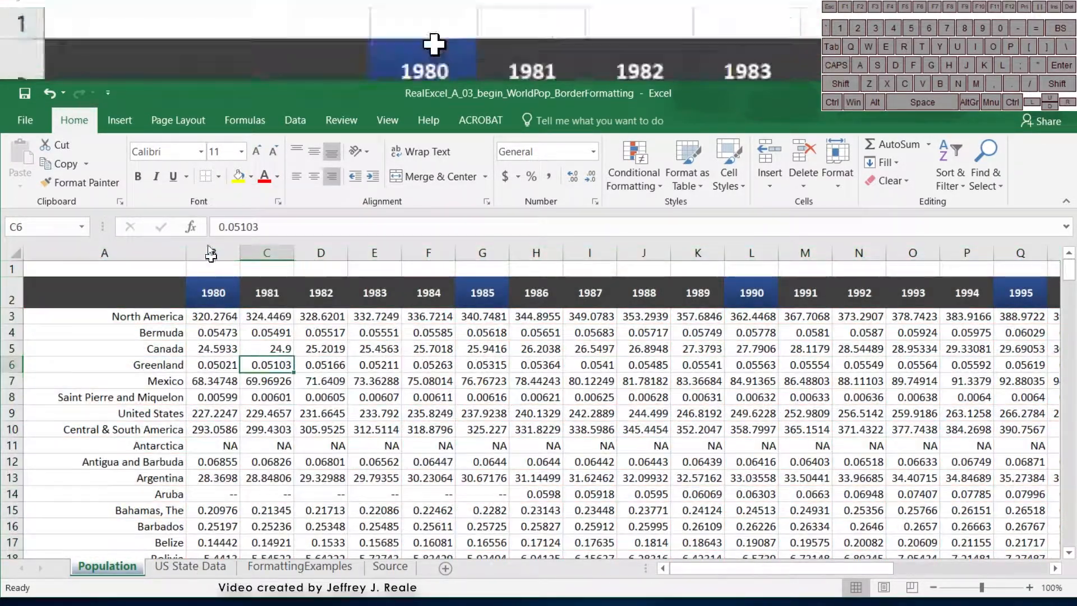
Step: Add thick solid red vertical lines between header cells A2:I2 using the border settings in Format Cells
left_click_drag(168, 294, 600, 308)
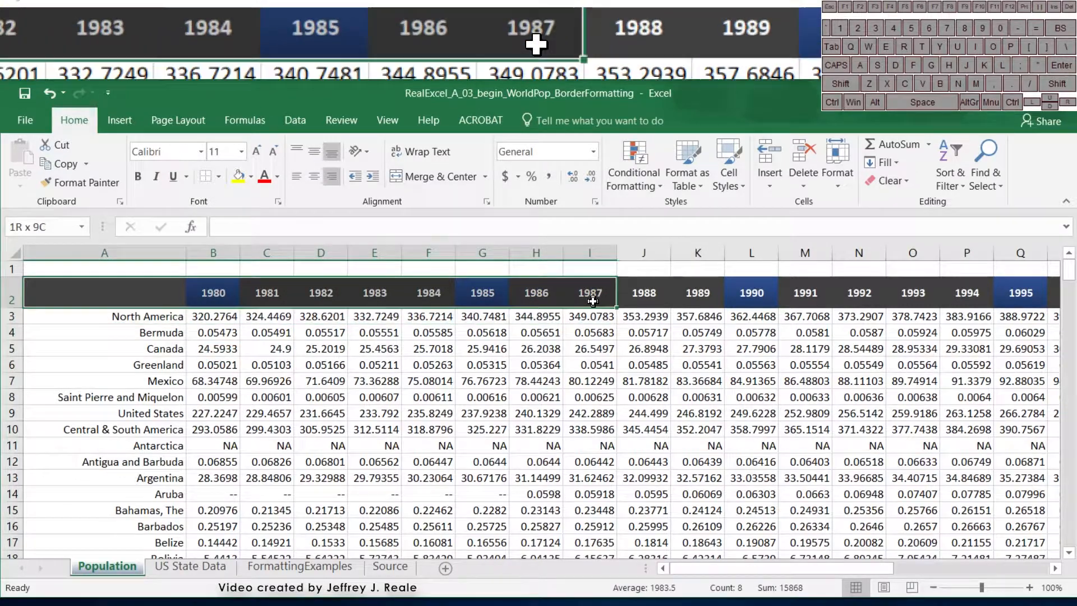
right_click(263, 299)
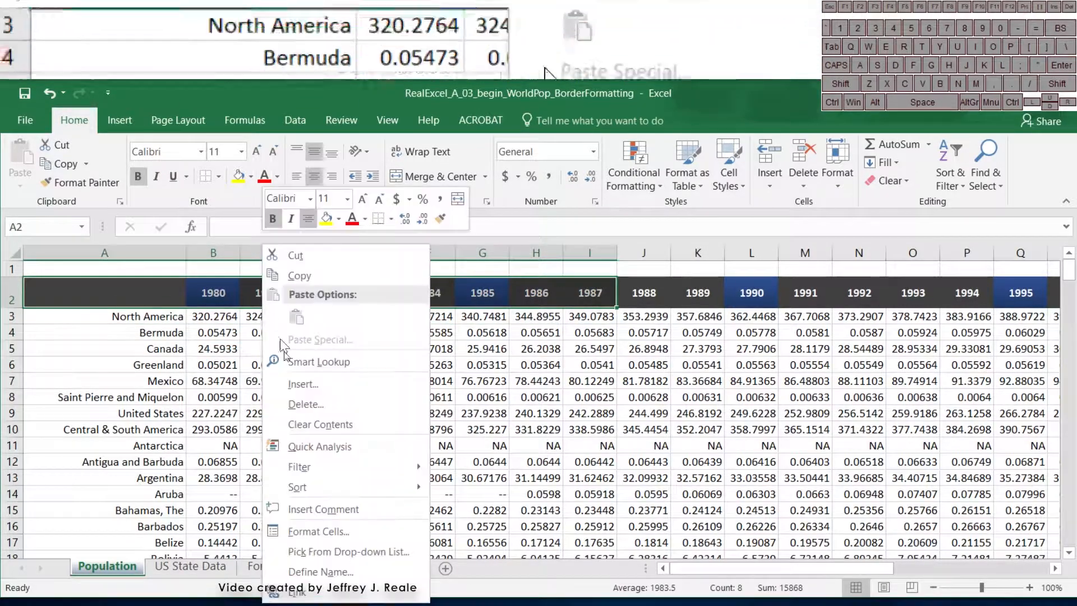
left_click(318, 531)
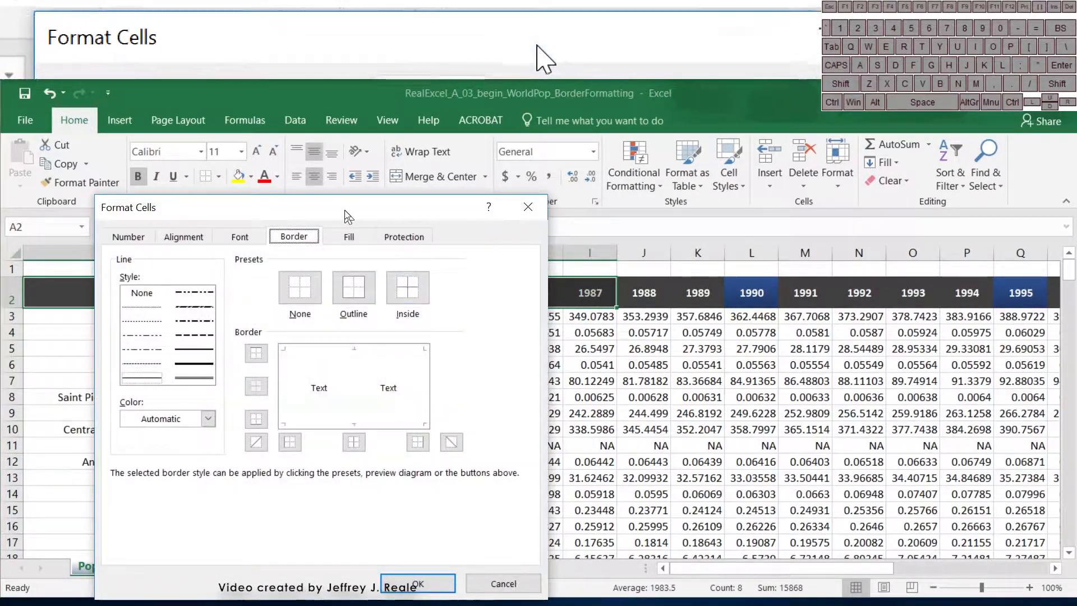
left_click_drag(348, 215, 821, 201)
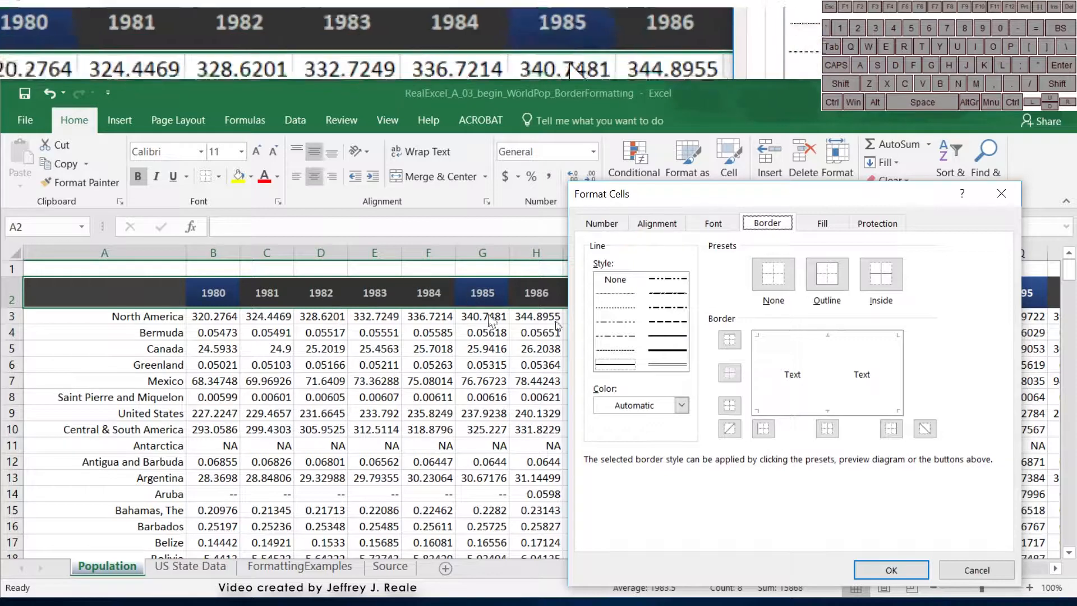
left_click(678, 352)
left_click(662, 408)
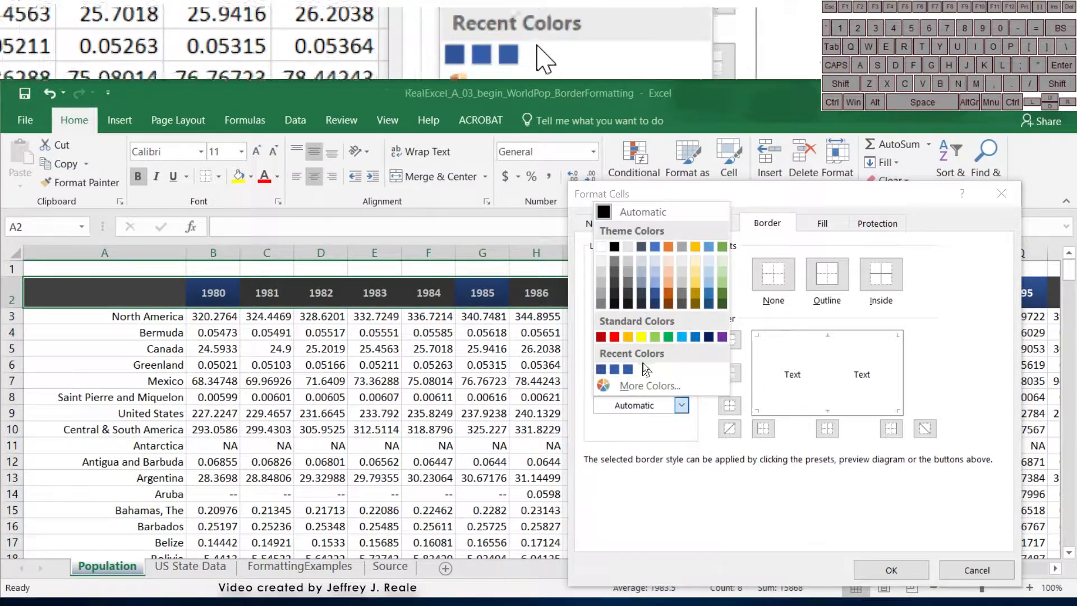
left_click(614, 336)
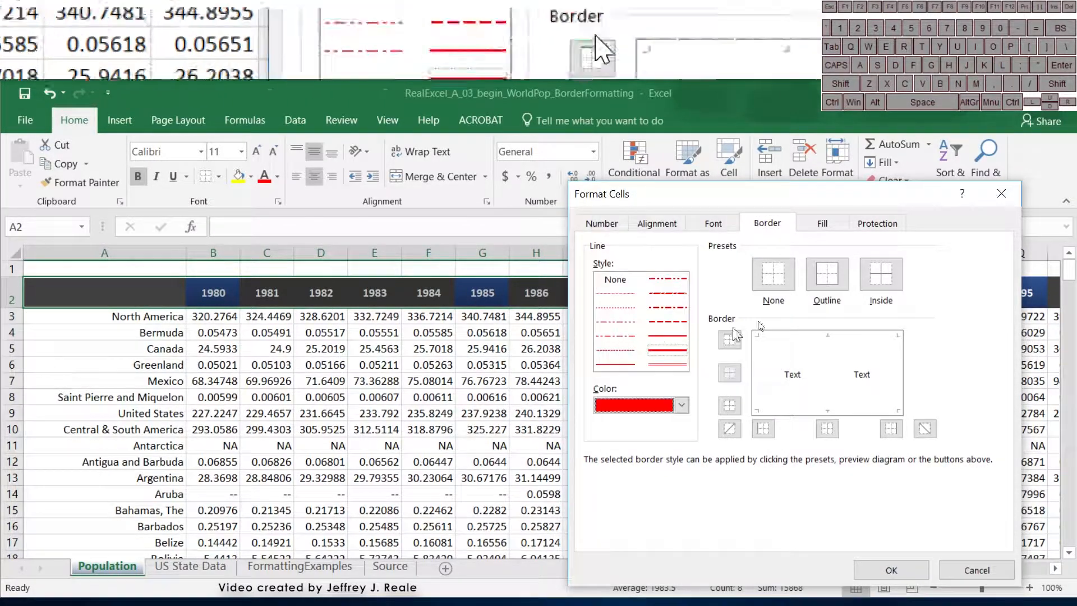
left_click(828, 373)
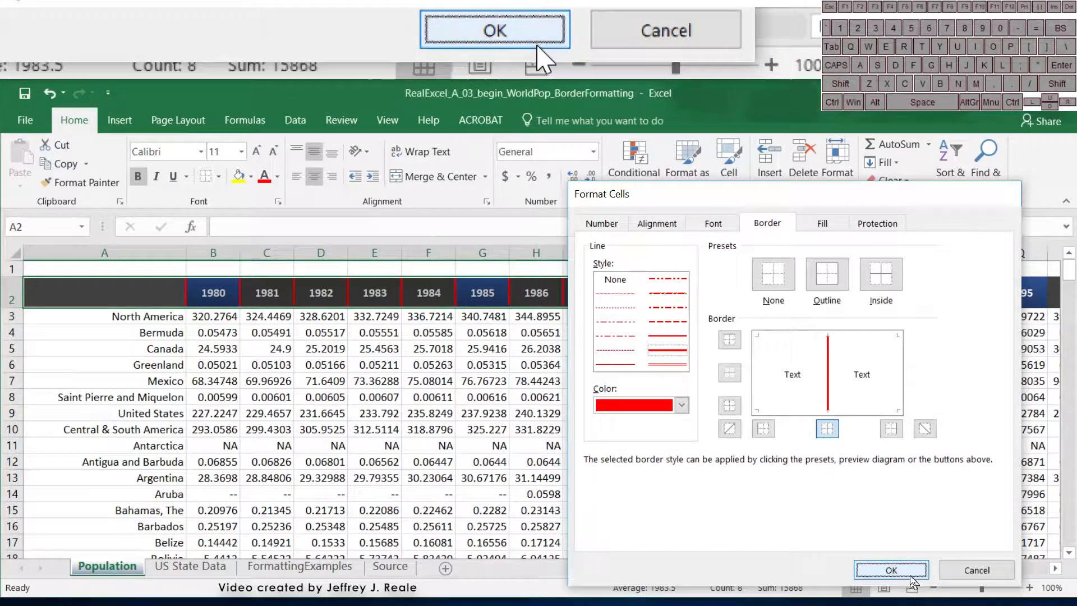
left_click(914, 567)
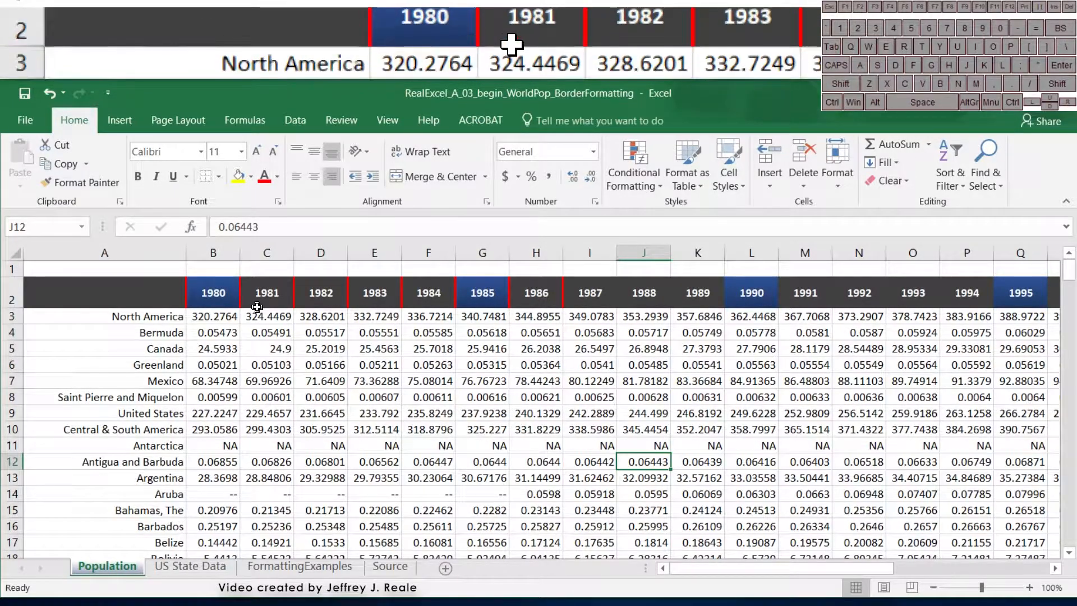
Step: Set the border line color to Automatic and apply All Borders to the header row A2:AF2
left_click(166, 291)
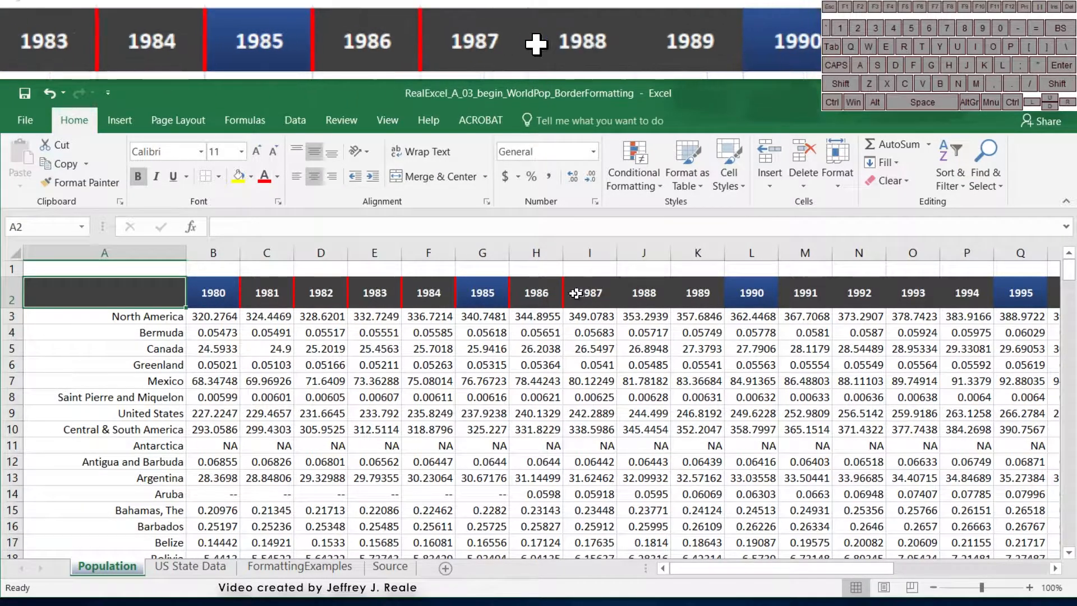
key("ctrl+shift+Right")
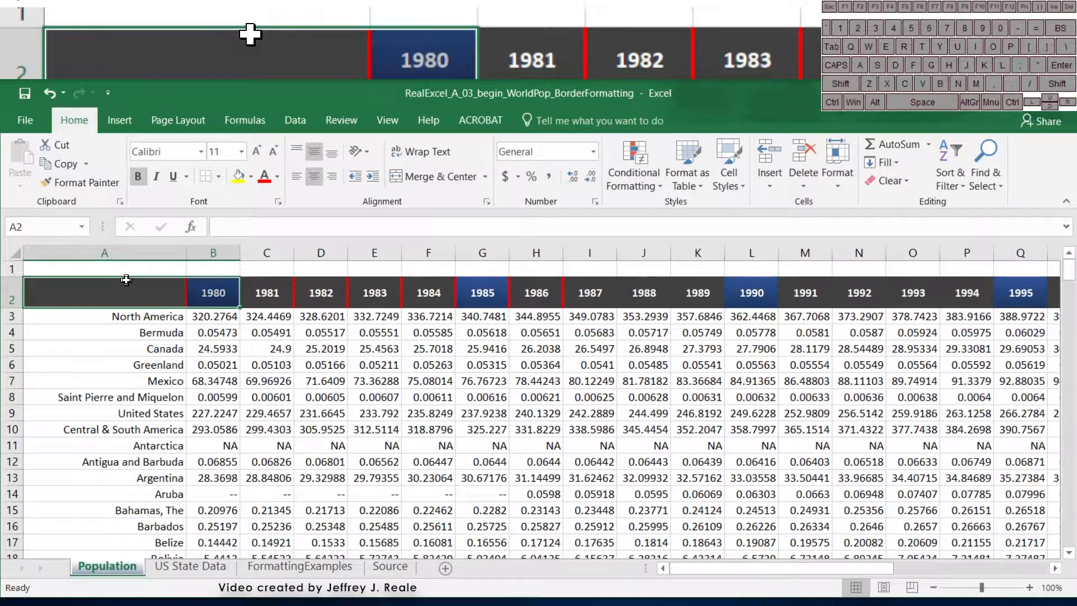
key("ctrl+shift+Right")
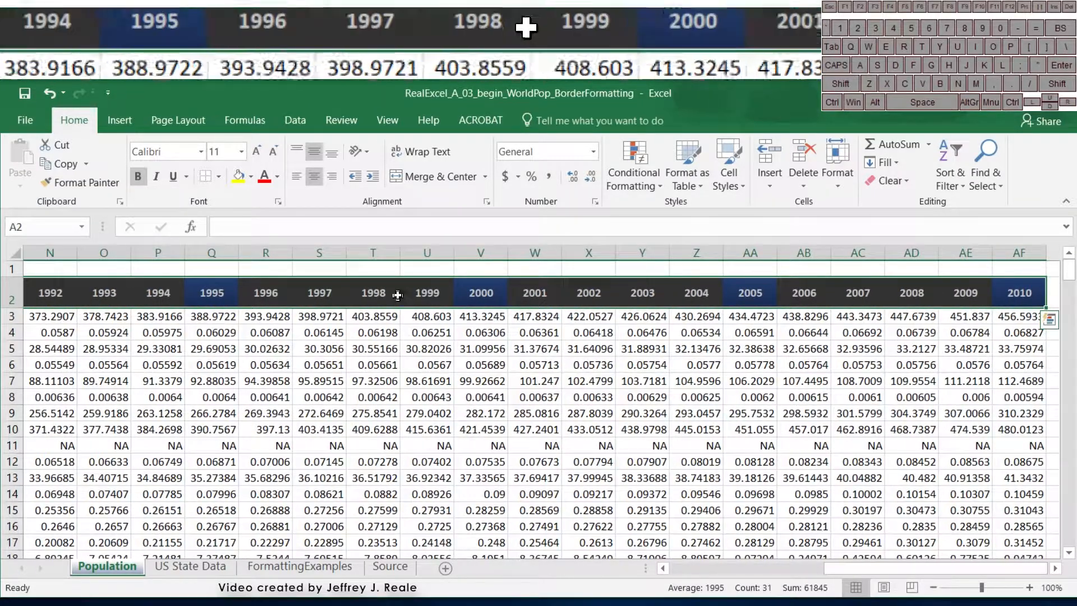
left_click(218, 176)
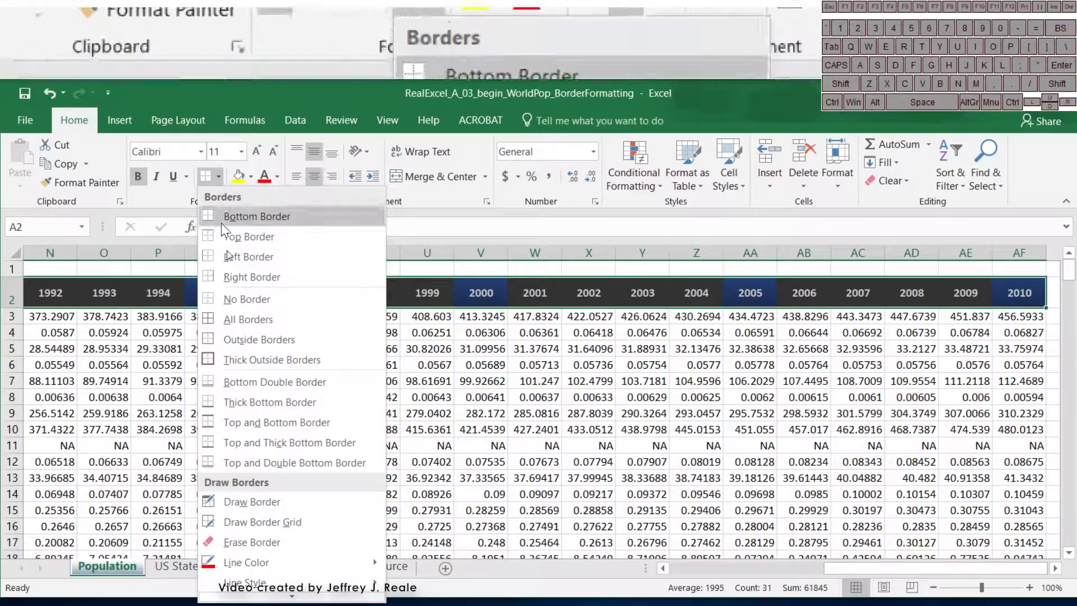
mouse_move(270, 564)
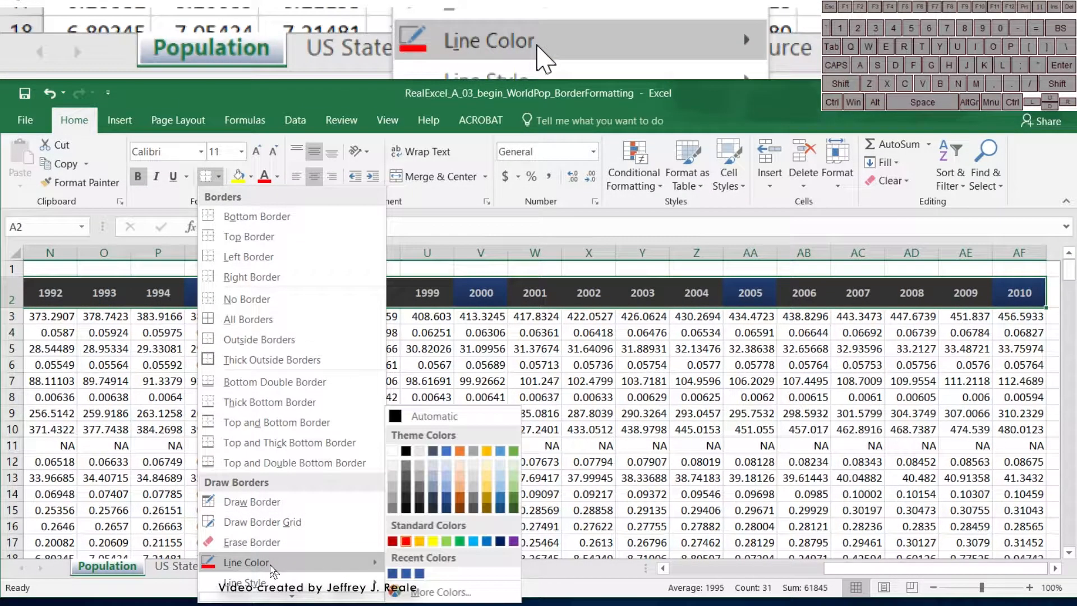
left_click(396, 416)
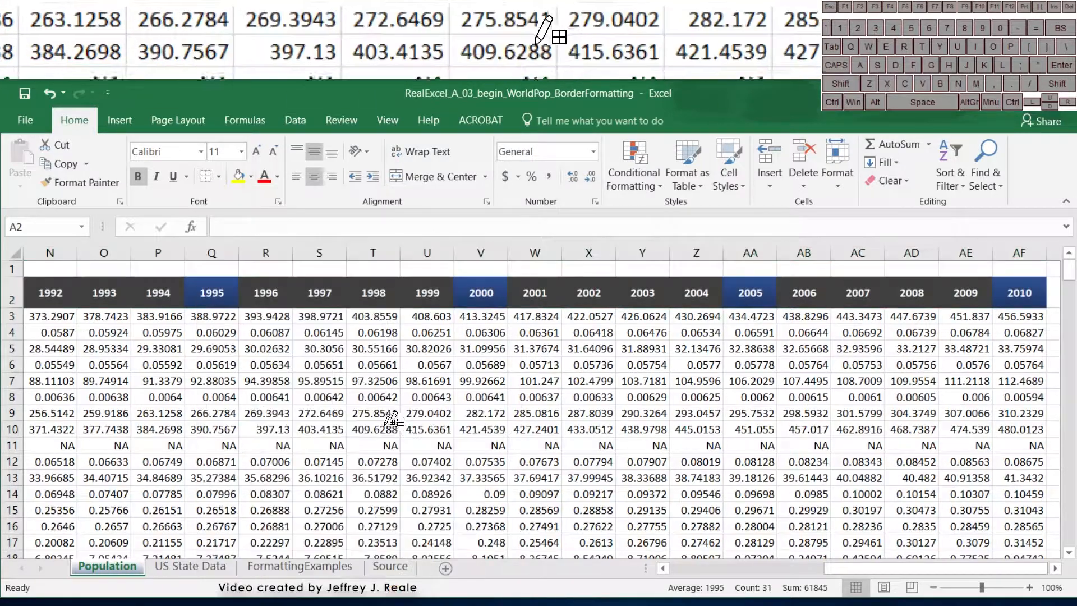
left_click(219, 176)
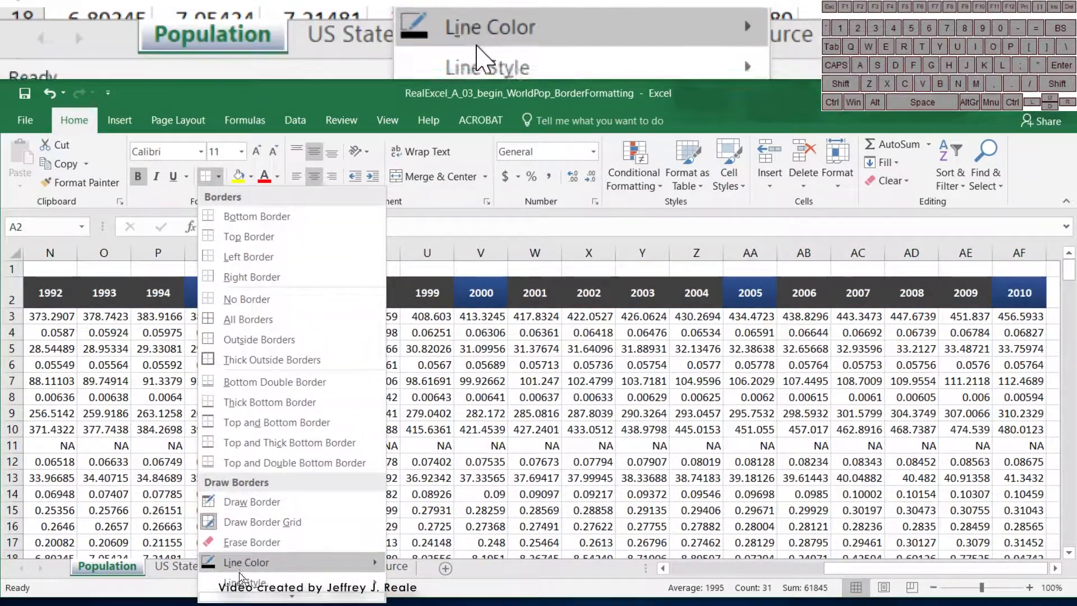
mouse_move(373, 572)
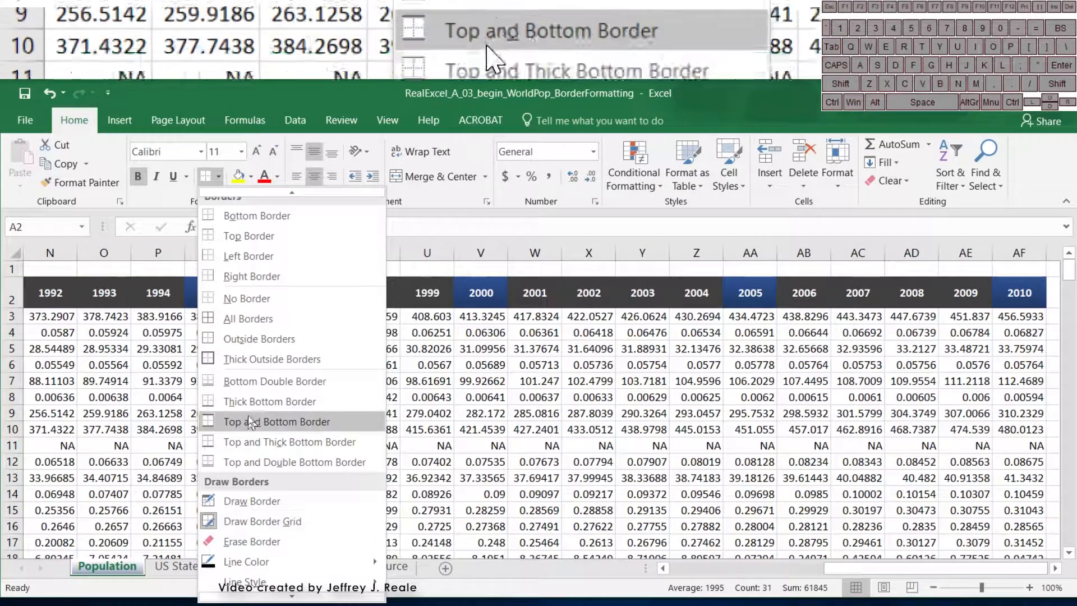
left_click(253, 320)
left_click(373, 365)
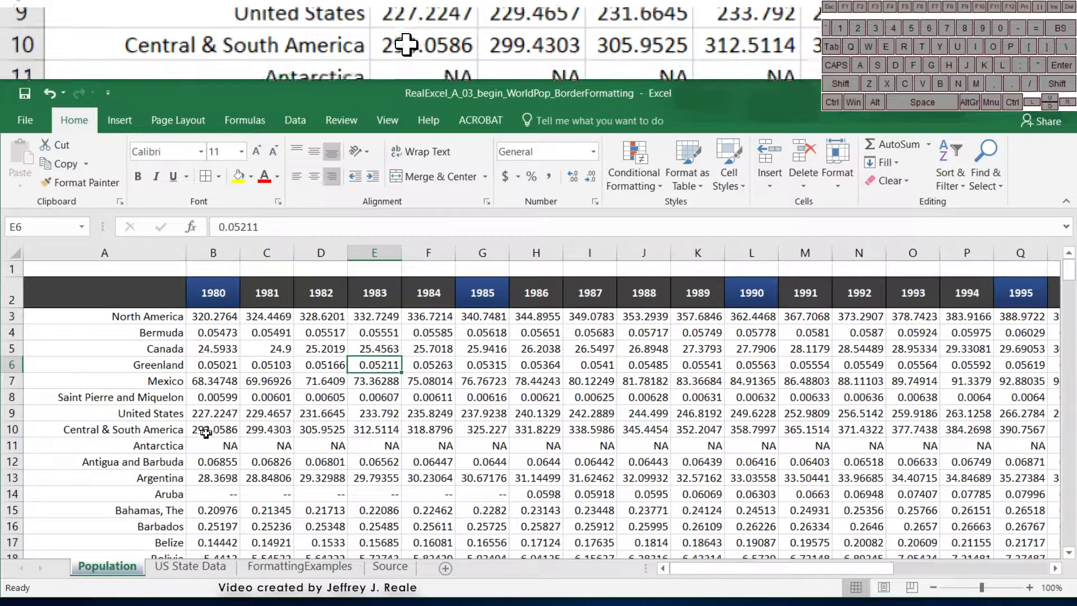
left_click(321, 365)
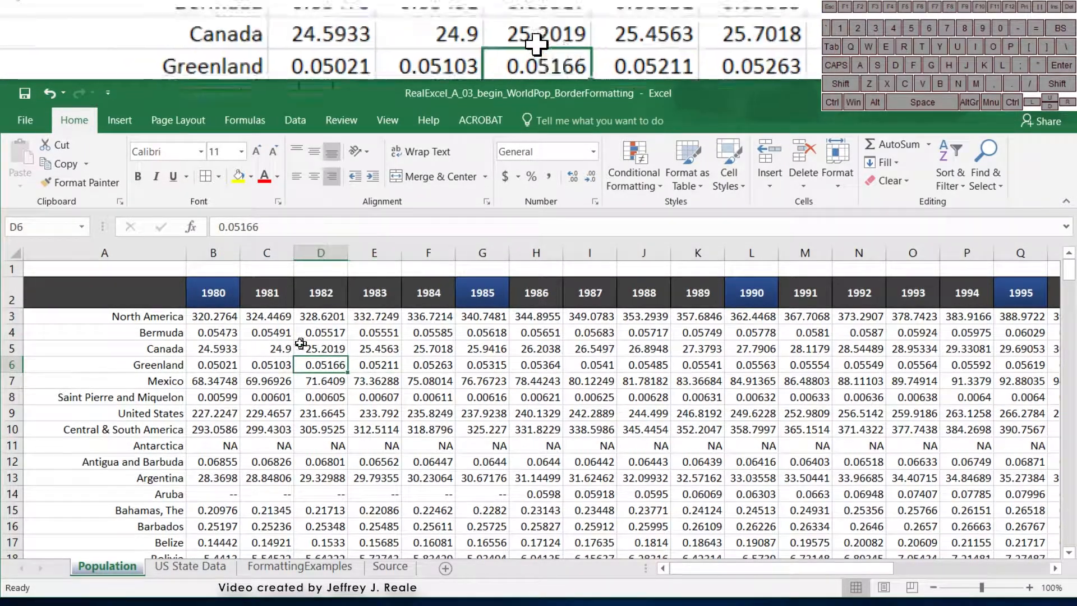
Step: Turn the worksheet gridlines off and back on
left_click(387, 120)
left_click(220, 177)
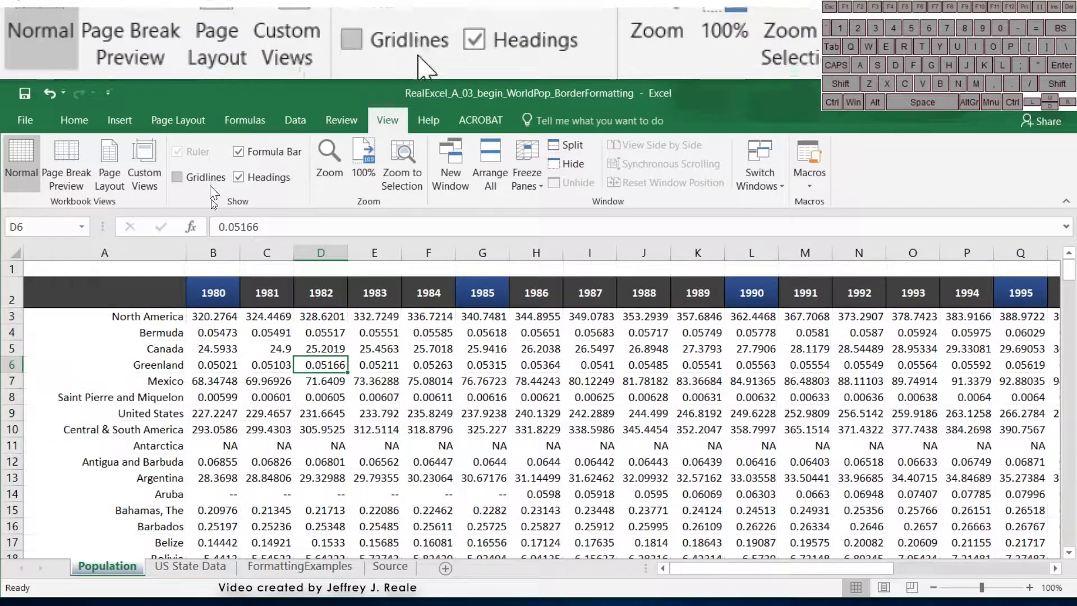
left_click(378, 384)
scroll(378, 383, "down", 6)
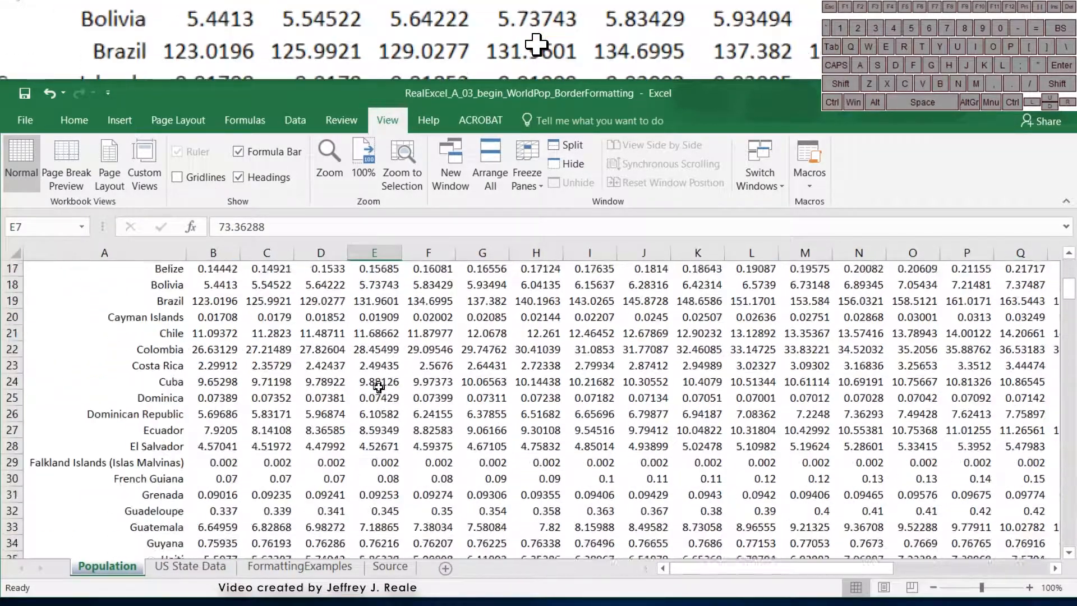
scroll(378, 383, "up", 7)
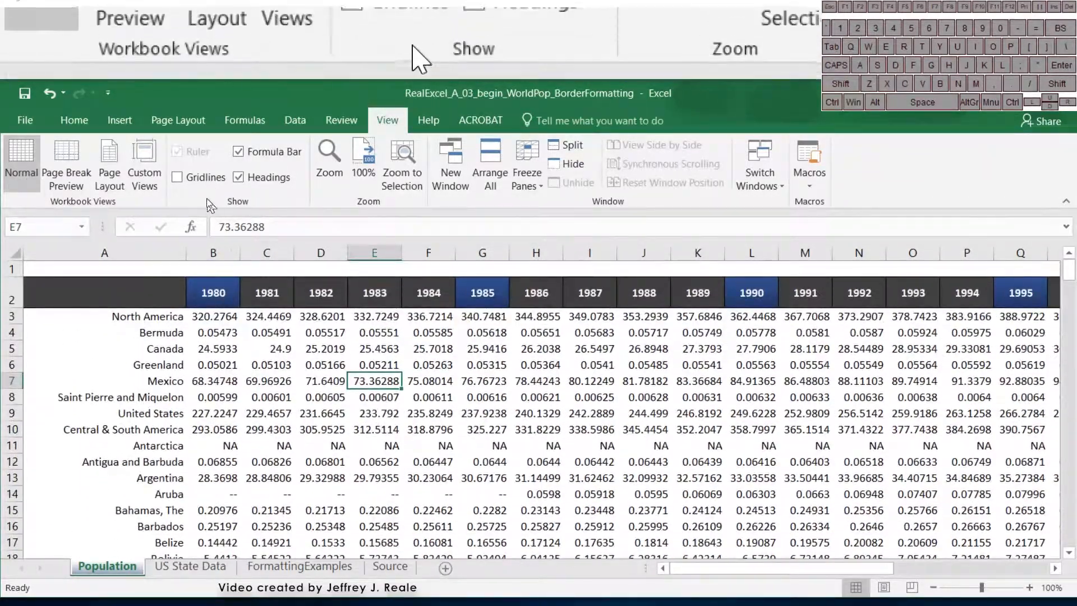
left_click(199, 177)
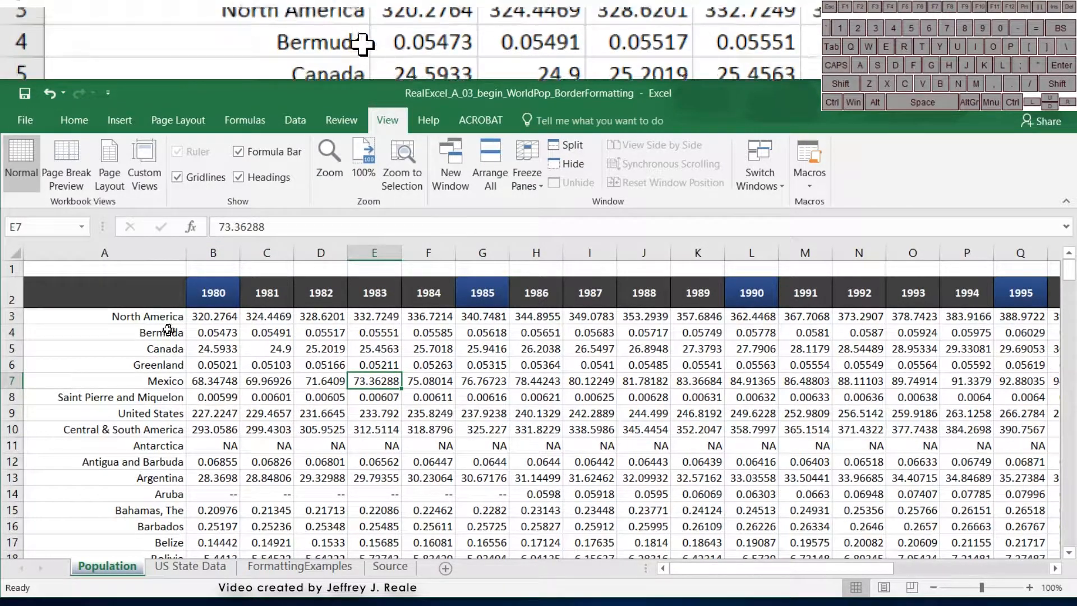
Step: Fill the whole of row 1 with white
left_click(13, 269)
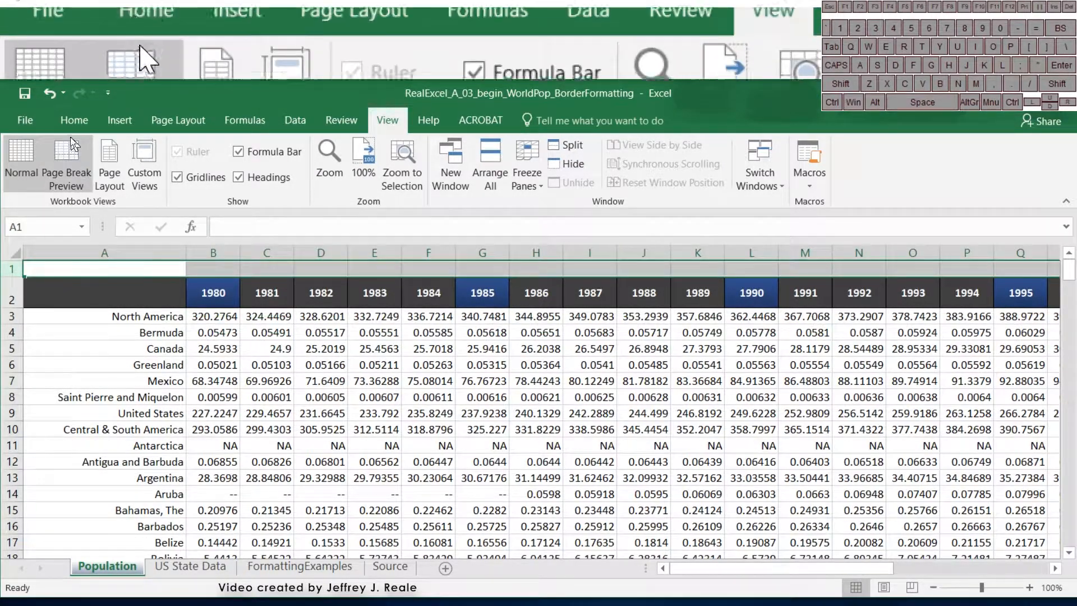
left_click(67, 119)
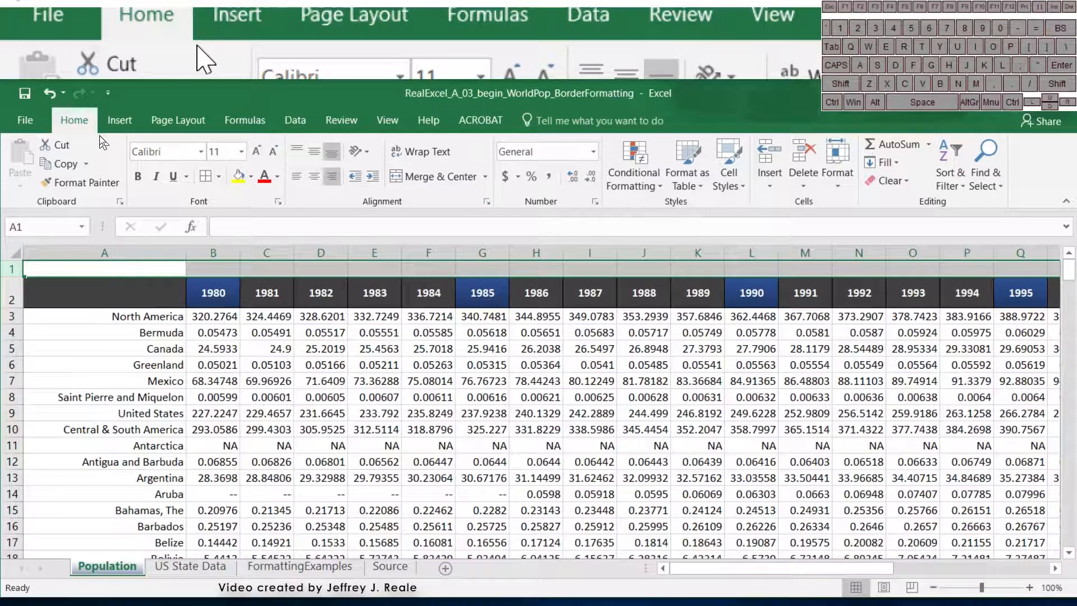
left_click(251, 177)
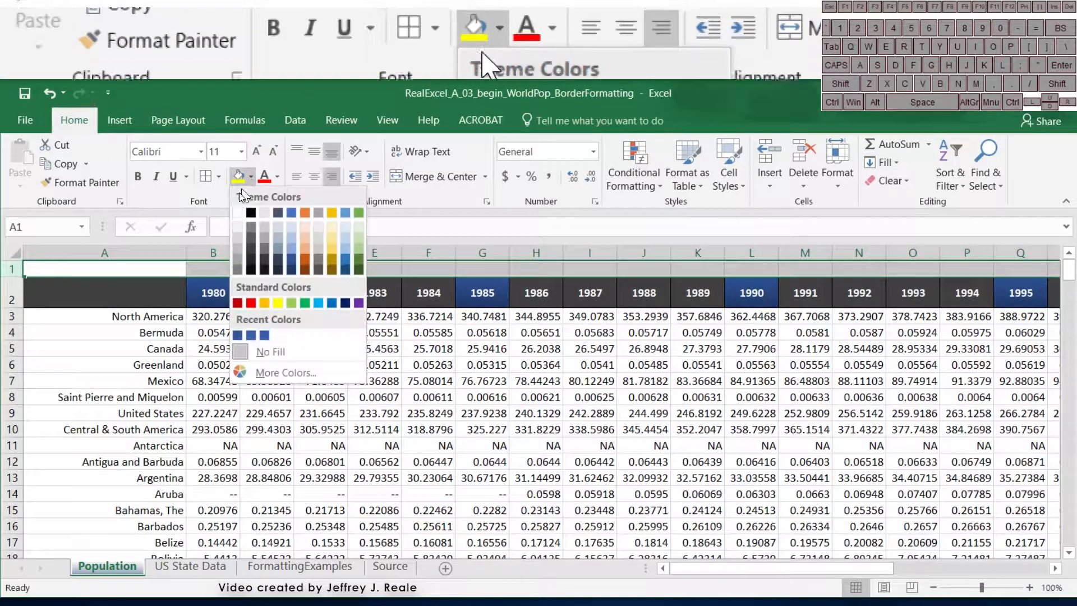
left_click(236, 211)
left_click(215, 348)
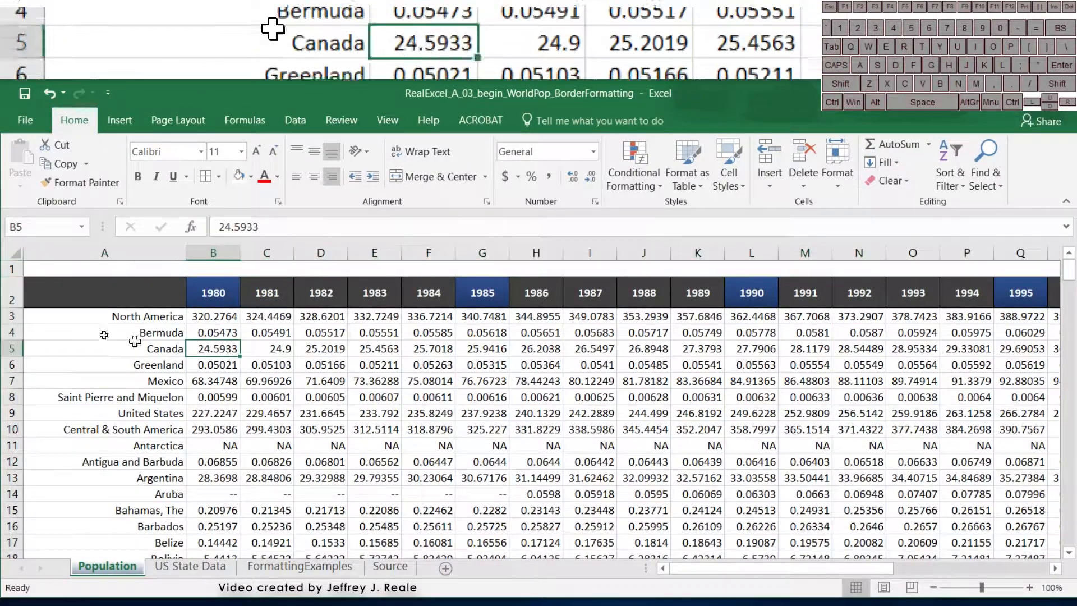
Step: Apply the white fill to all rows from row 3 down to the end of the sheet
left_click(13, 317)
key("ctrl+shift+Down")
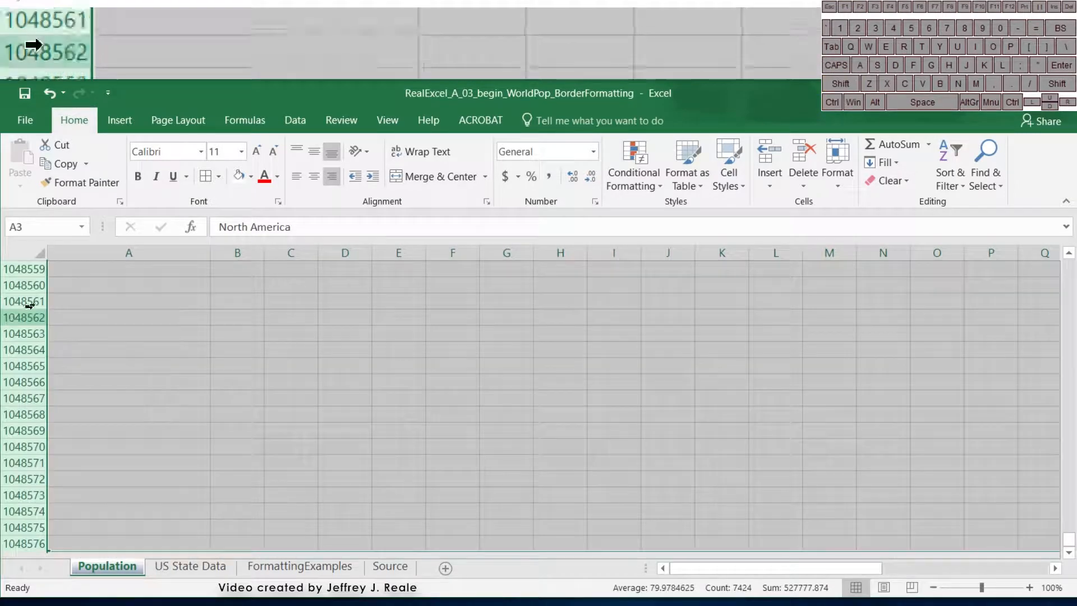
left_click(235, 177)
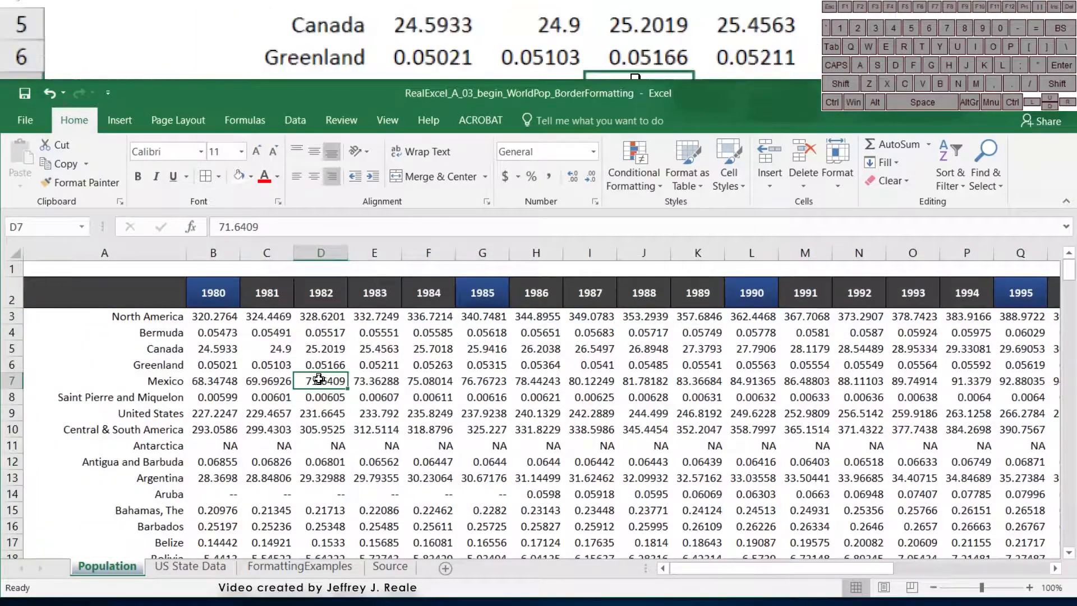
Step: Fill the empty row 2 cells from AG2 to the sheet's last column with white
key("Up")
key("ctrl+Up")
key("Right")
key("Right")
key("Right")
key("Right")
key("Right")
key("Right")
key("Right")
key("Right")
key("Right")
key("Right")
key("Right")
key("Right")
key("Right")
key("Right")
key("Right")
key("Right")
key("Right")
key("Right")
key("Right")
key("Right")
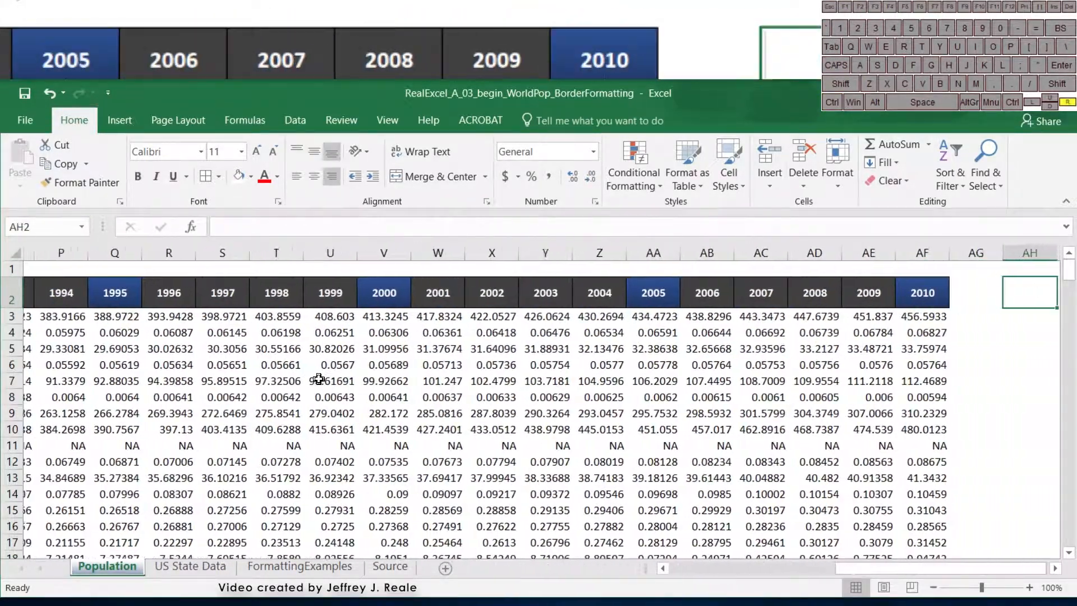
key("Left")
key("ctrl+shift+Right")
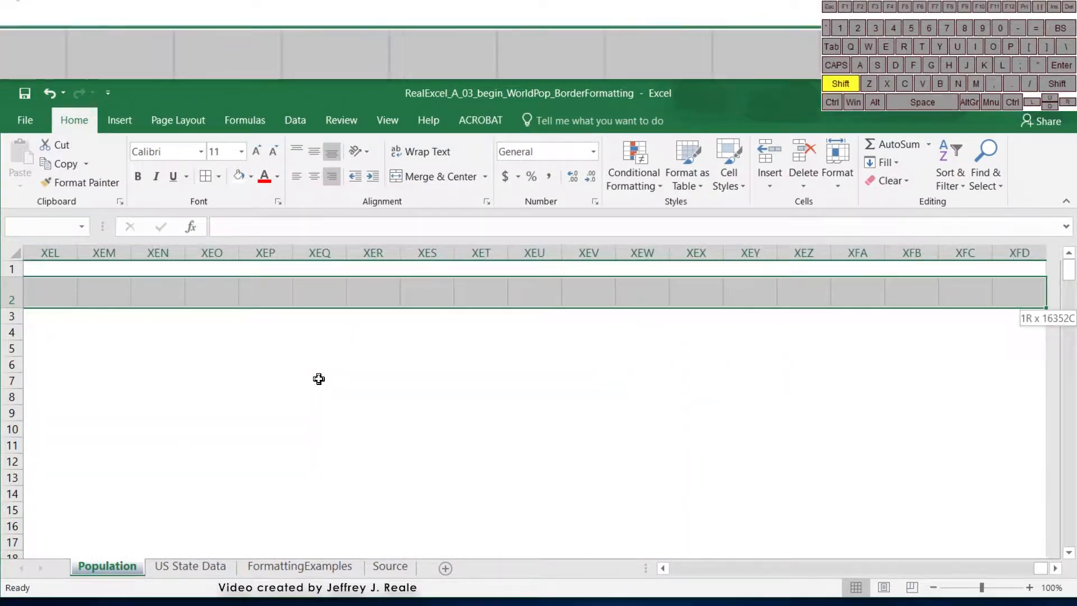
left_click(236, 177)
key("ctrl+BackSpace")
left_click(324, 365)
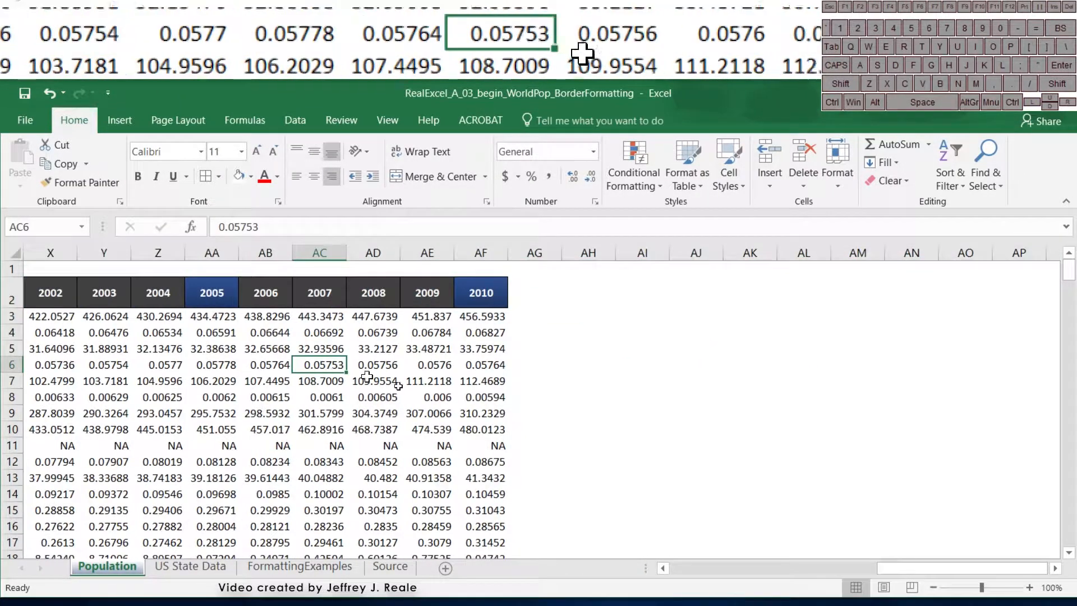
left_click(572, 412)
middle_click(616, 383)
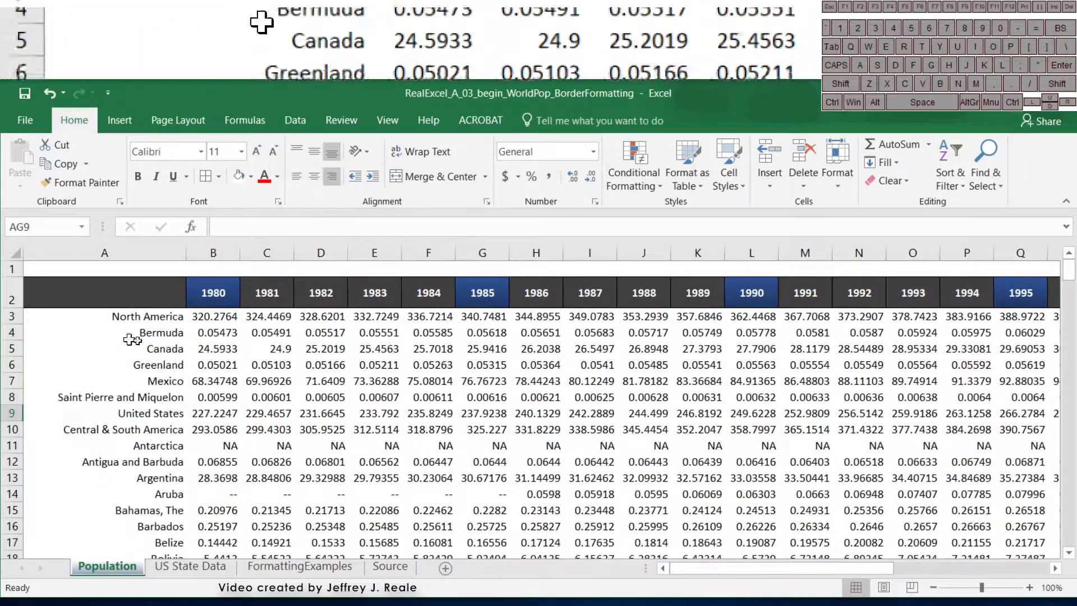
left_click(312, 353)
left_click(483, 412)
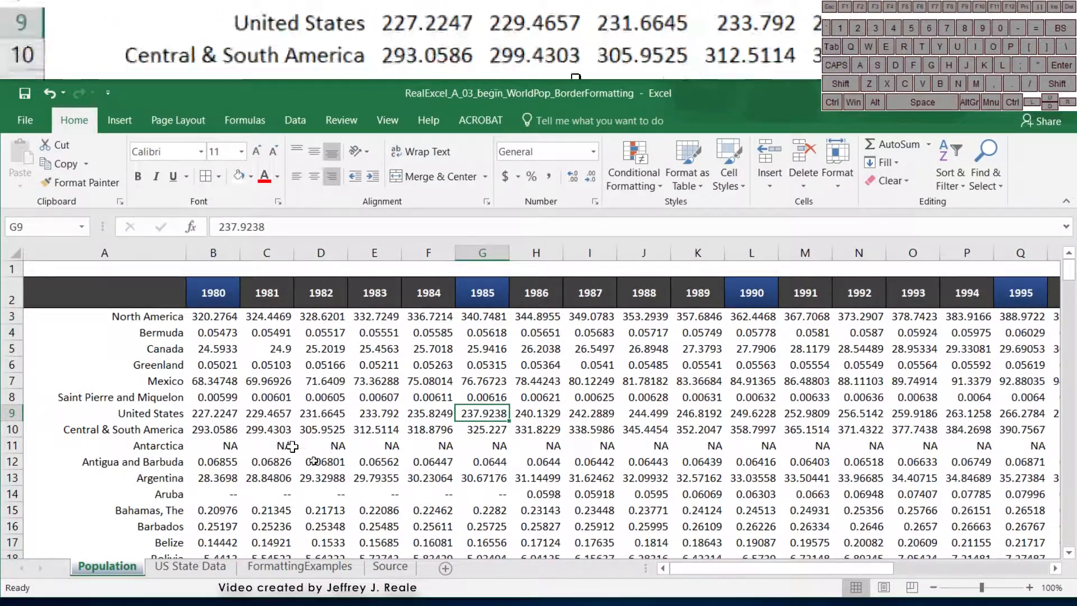
scroll(292, 446, "down", 2)
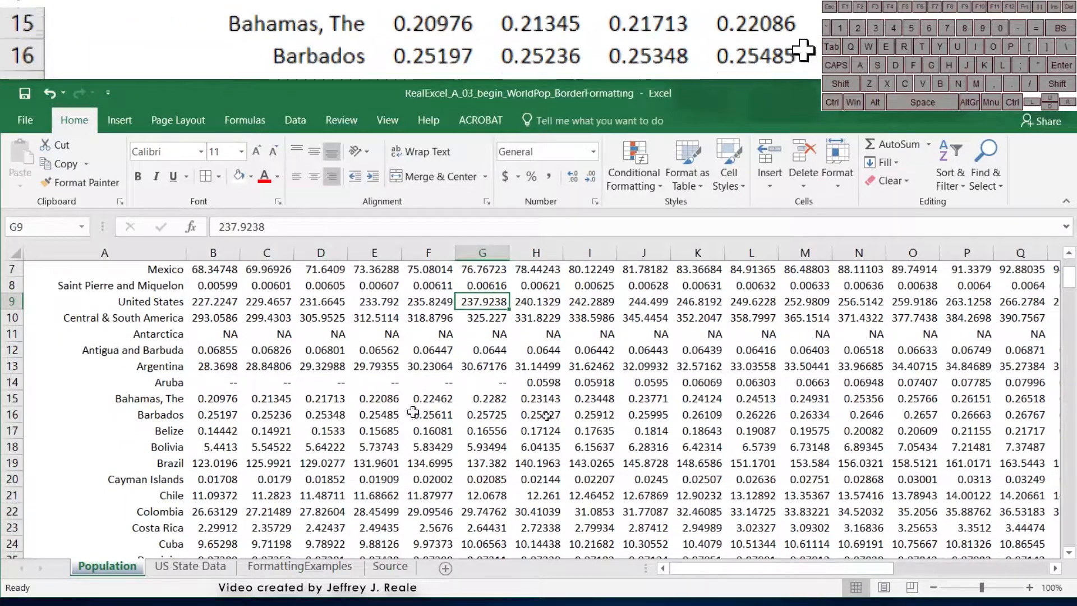
scroll(358, 396, "up", 2)
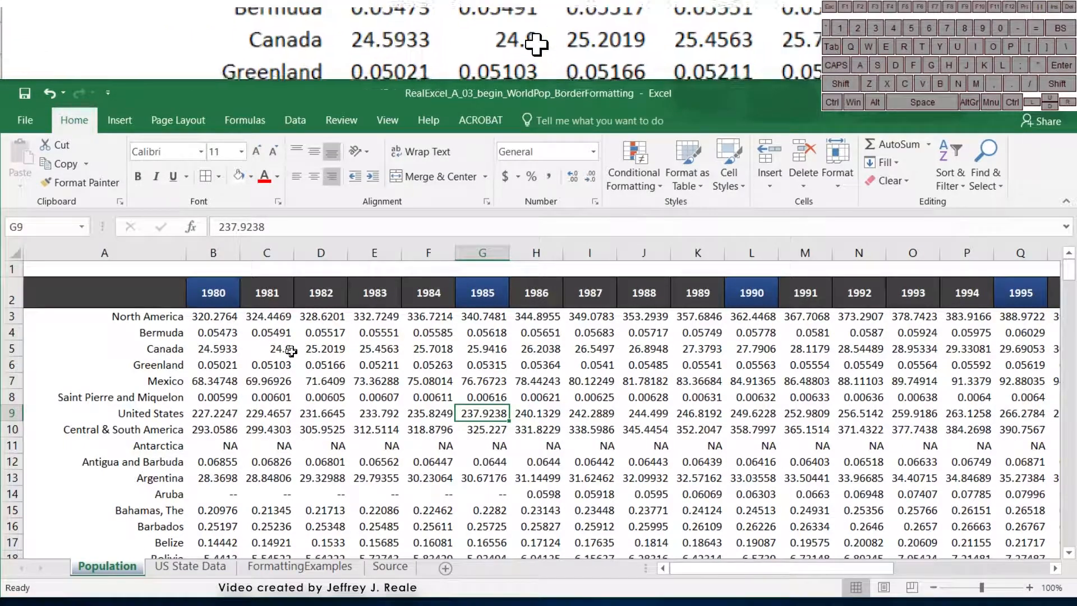
Step: Add gray dotted horizontal lines between the rows of data range A3:AF234 using the border settings in Format Cells
left_click(152, 317)
key("ctrl+shift+Right")
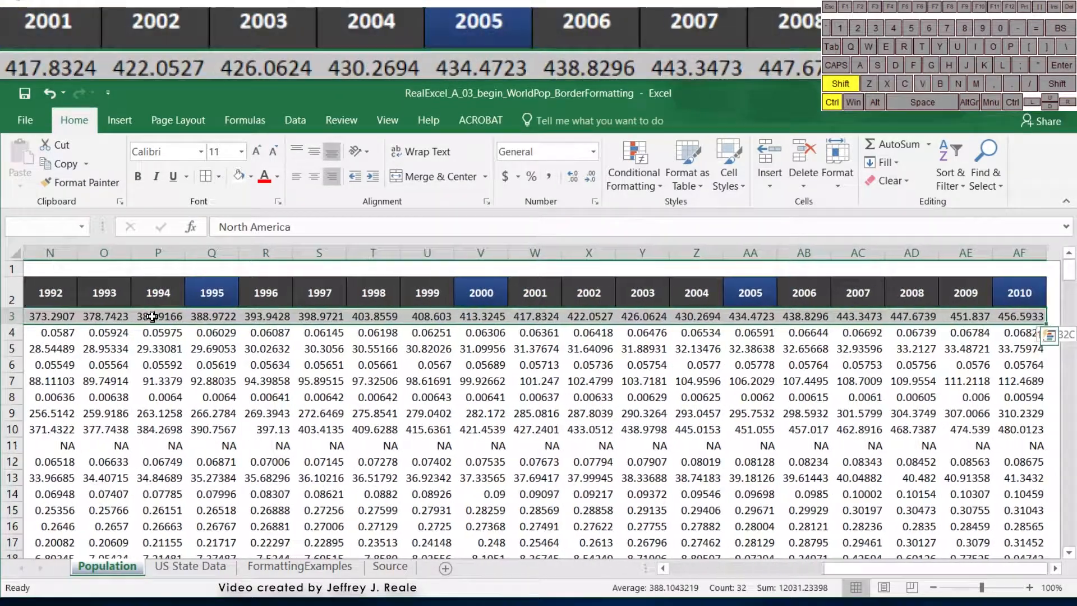
key("ctrl+shift+Down")
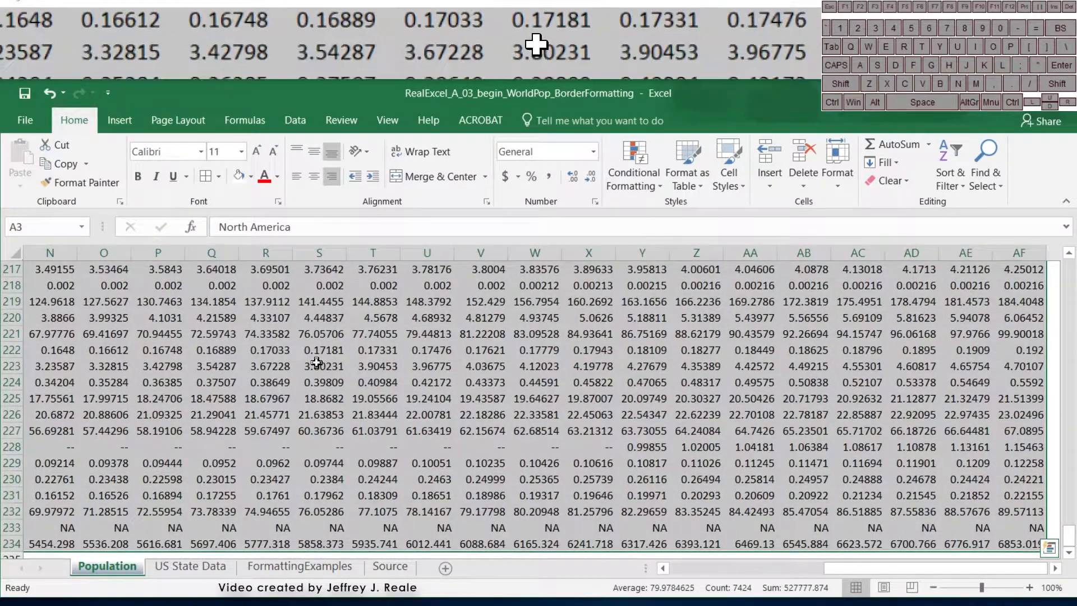
right_click(332, 314)
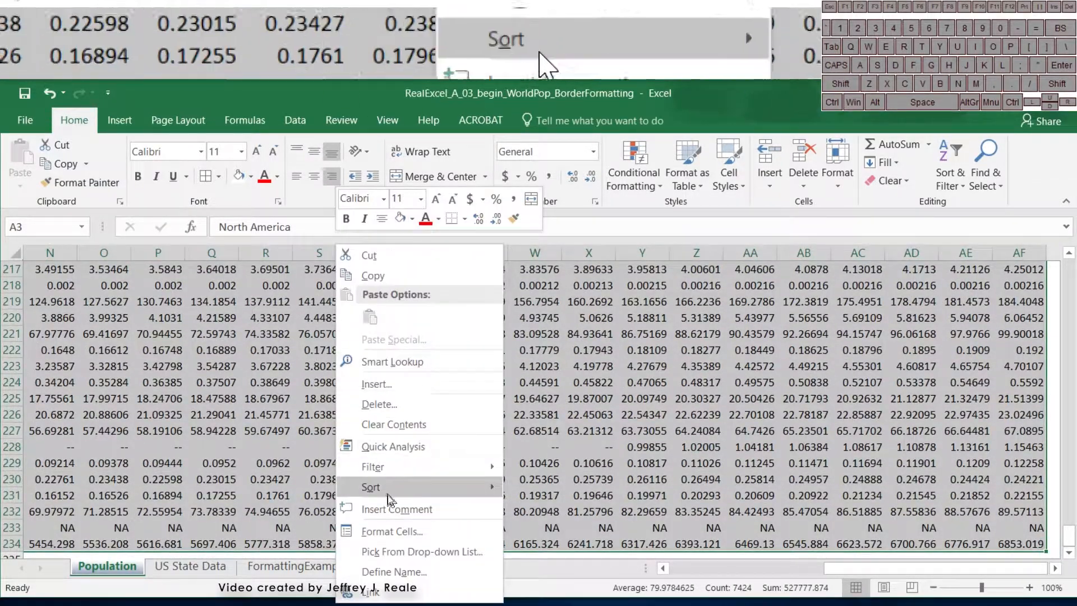
left_click(400, 527)
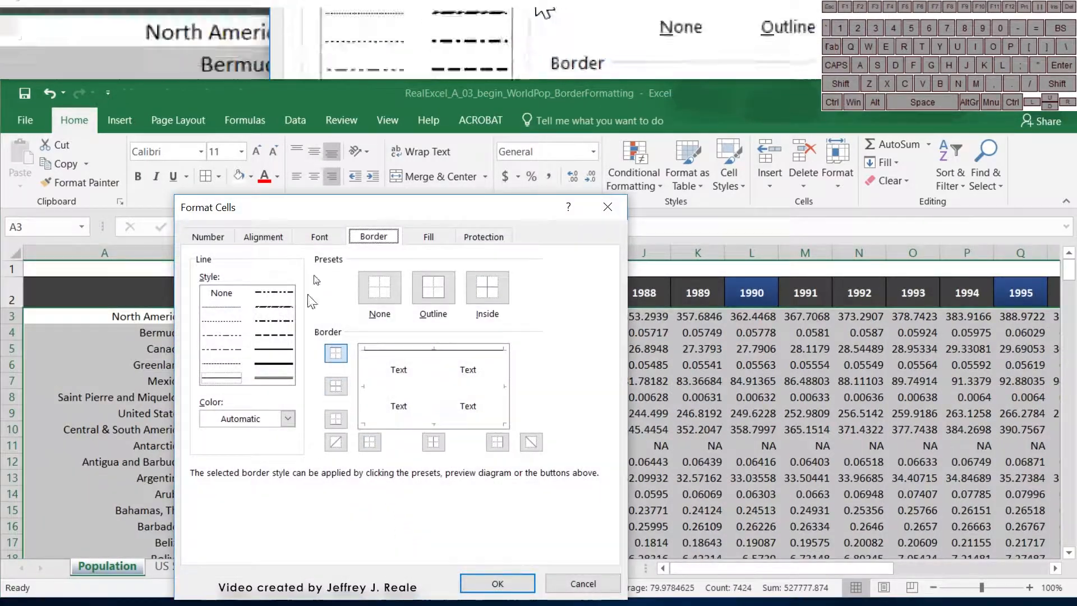
left_click_drag(337, 213, 755, 184)
left_click(640, 292)
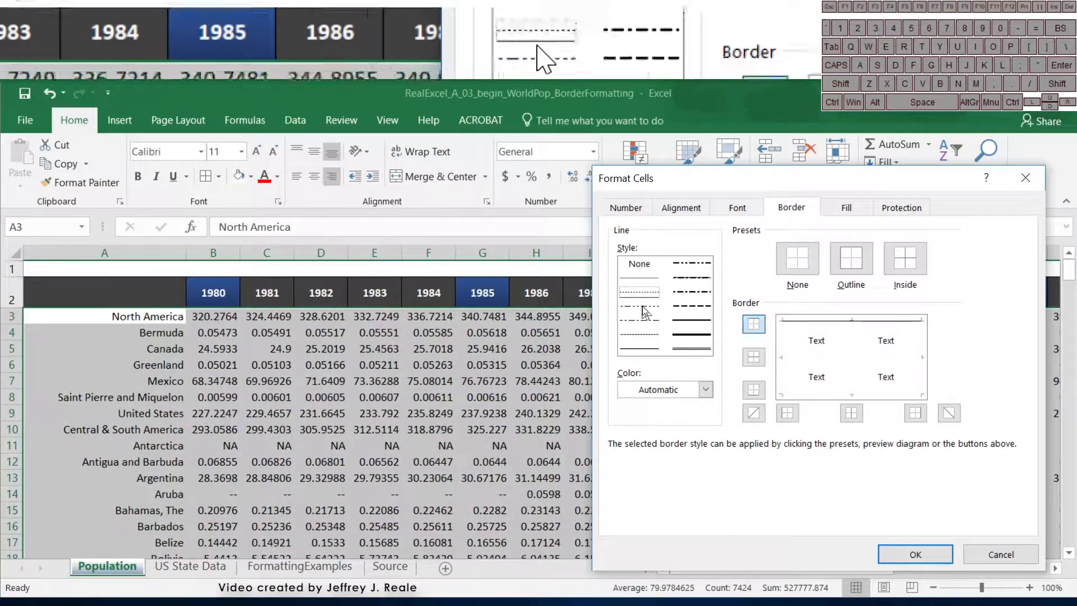
left_click(676, 389)
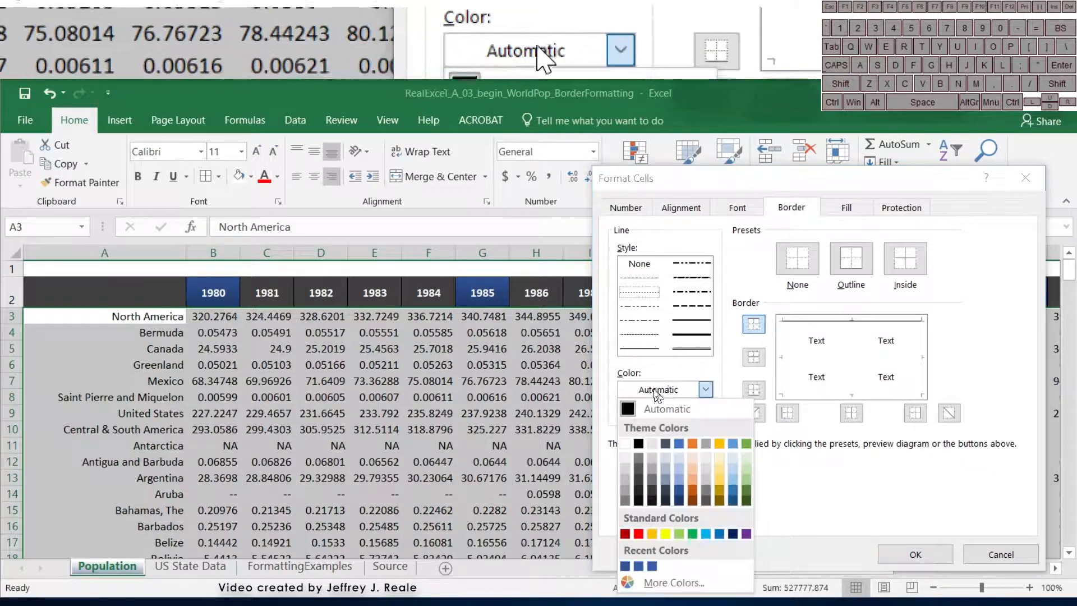
left_click(638, 501)
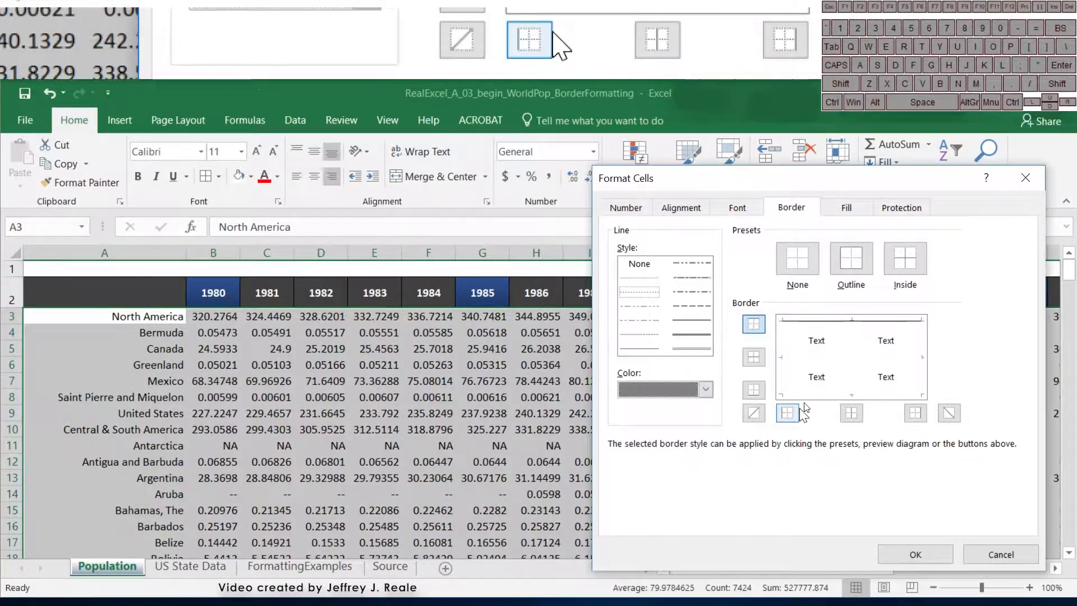
left_click(811, 357)
left_click(915, 554)
left_click(477, 446)
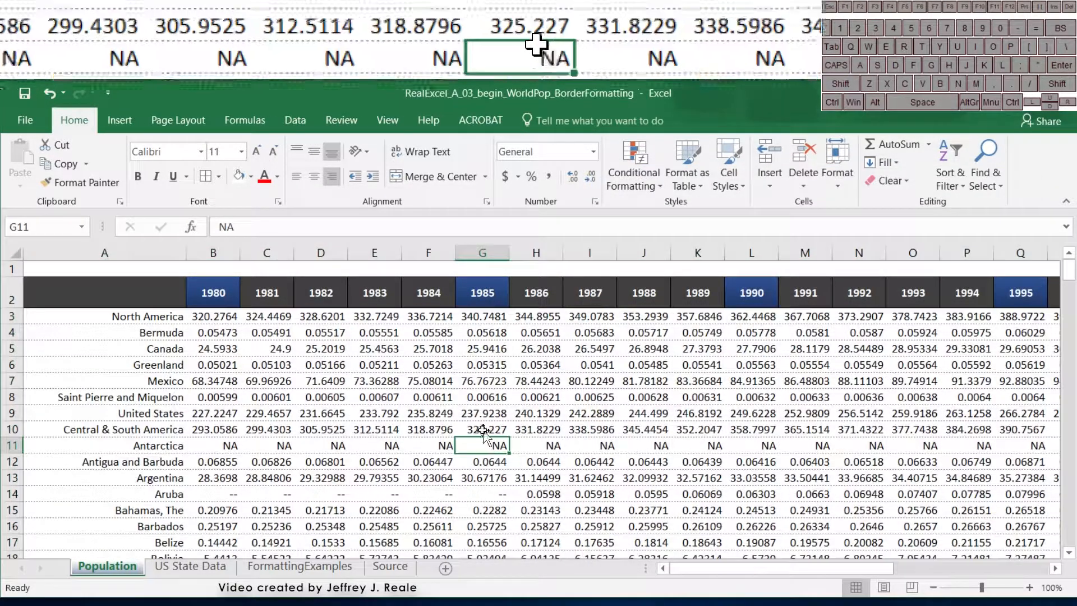
scroll(454, 402, "down", 1)
scroll(451, 392, "down", 1)
scroll(258, 387, "up", 2)
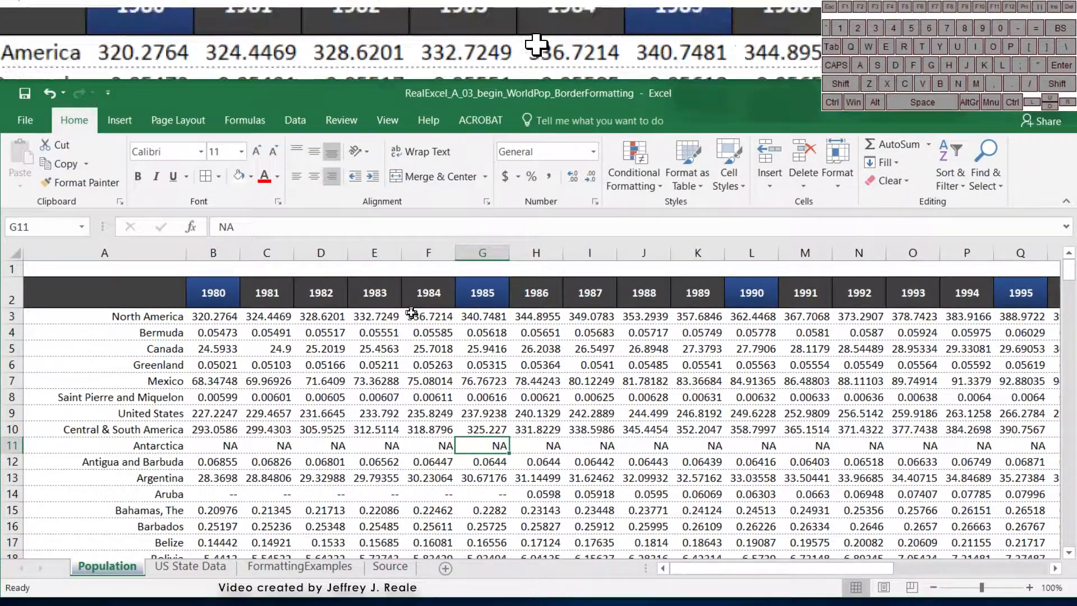
left_click(140, 381)
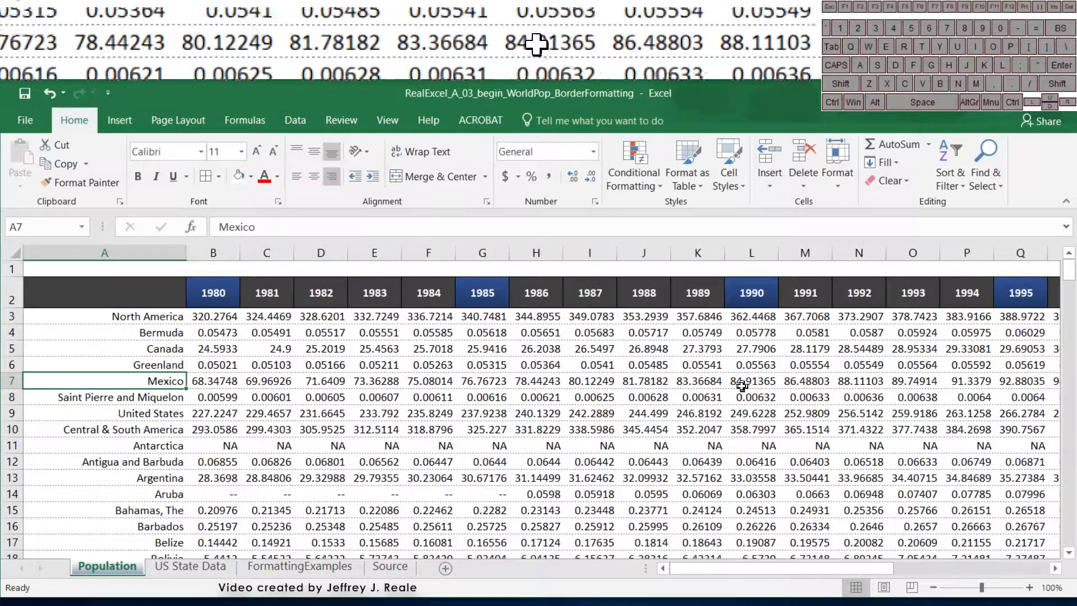
scroll(699, 465, "down", 2)
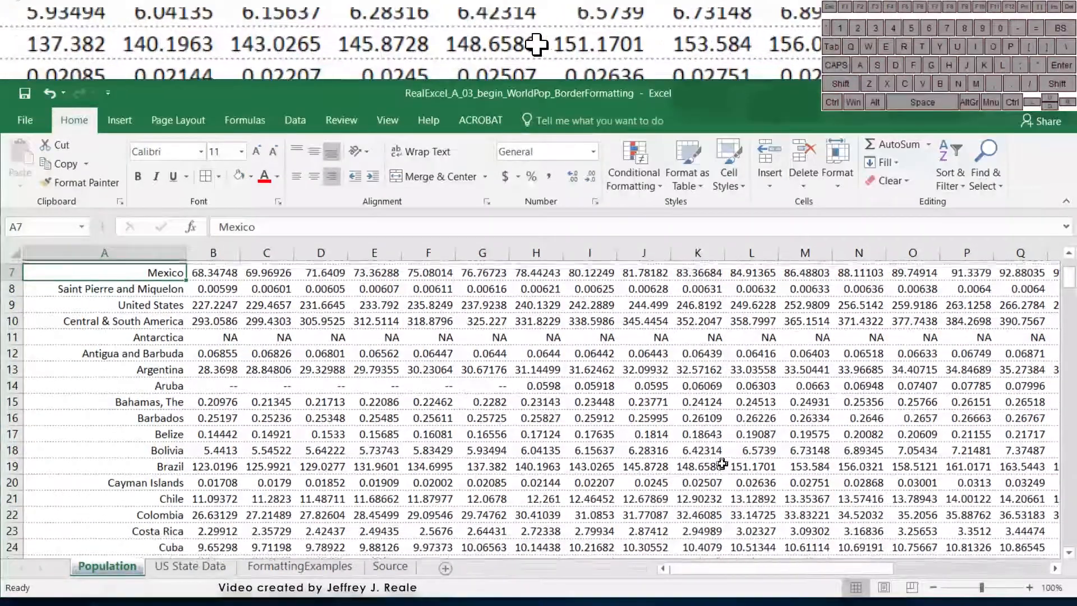
scroll(722, 464, "up", 2)
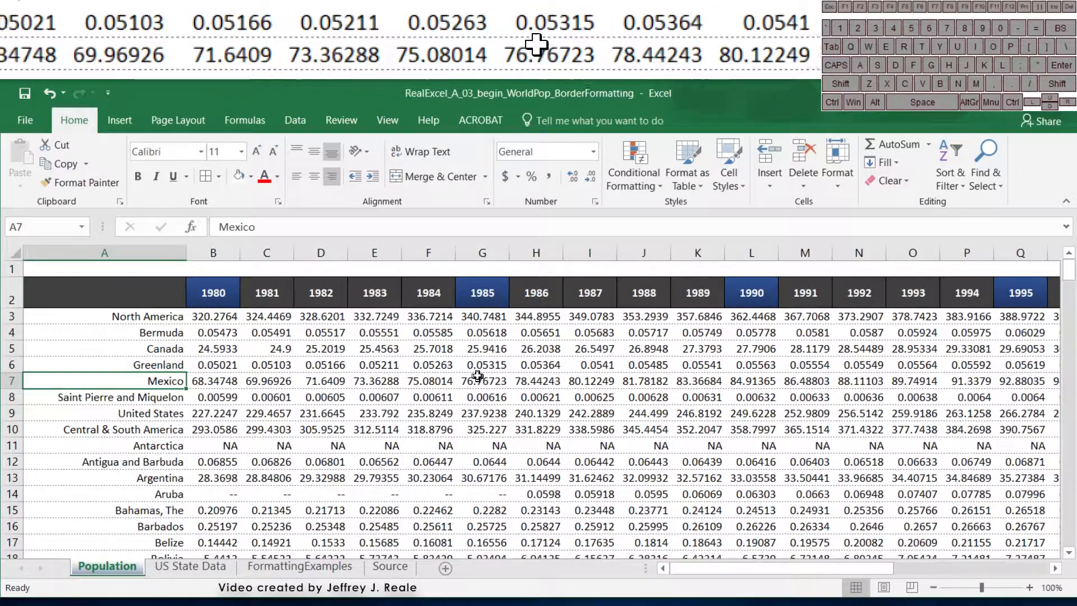
left_click(366, 376)
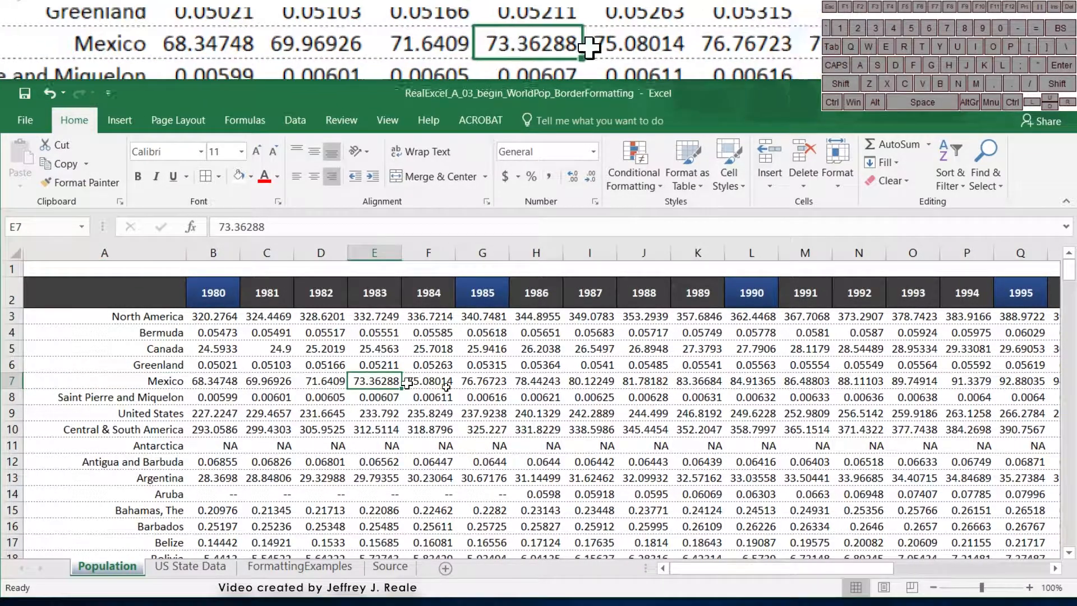